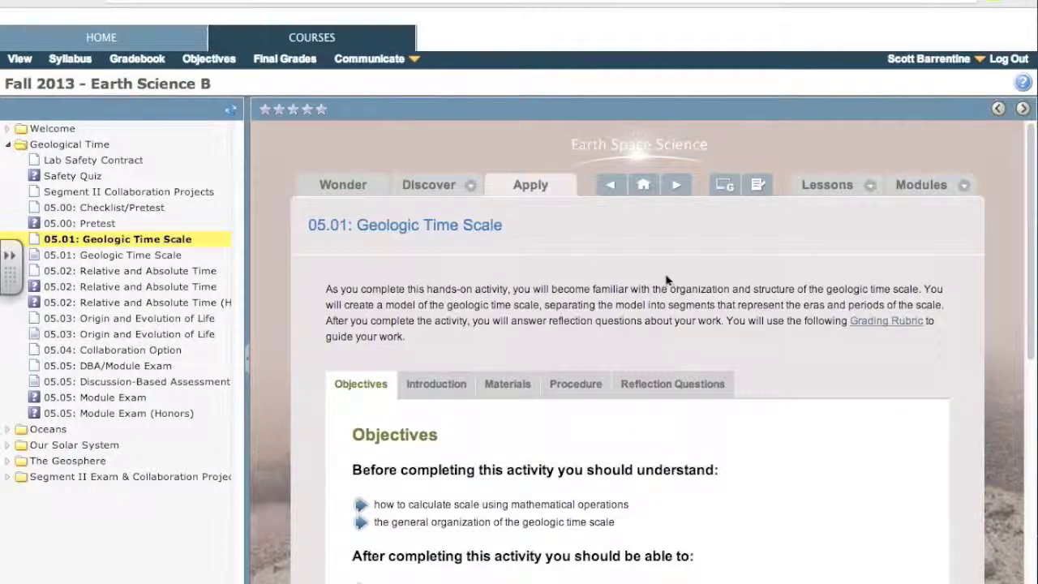
# - Review the Procedure of the 05.01 Geologic Time Scale activity and highlight the option to use a word-processing or spreadsheet program
pyautogui.scroll(-2, 519, 265)
pyautogui.scroll(-3, 454, 267)
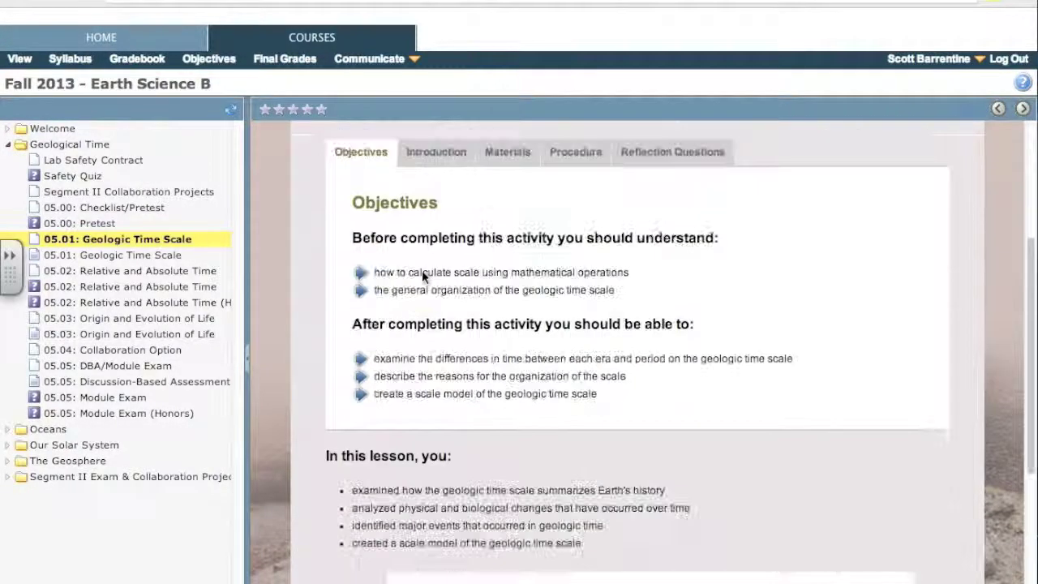
pyautogui.scroll(2, 421, 276)
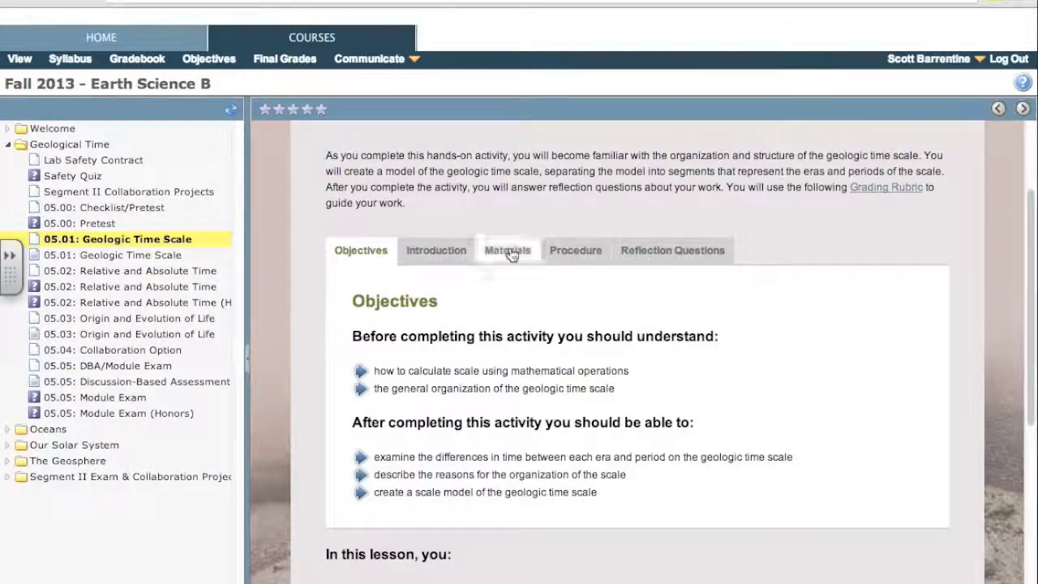
pyautogui.click(571, 253)
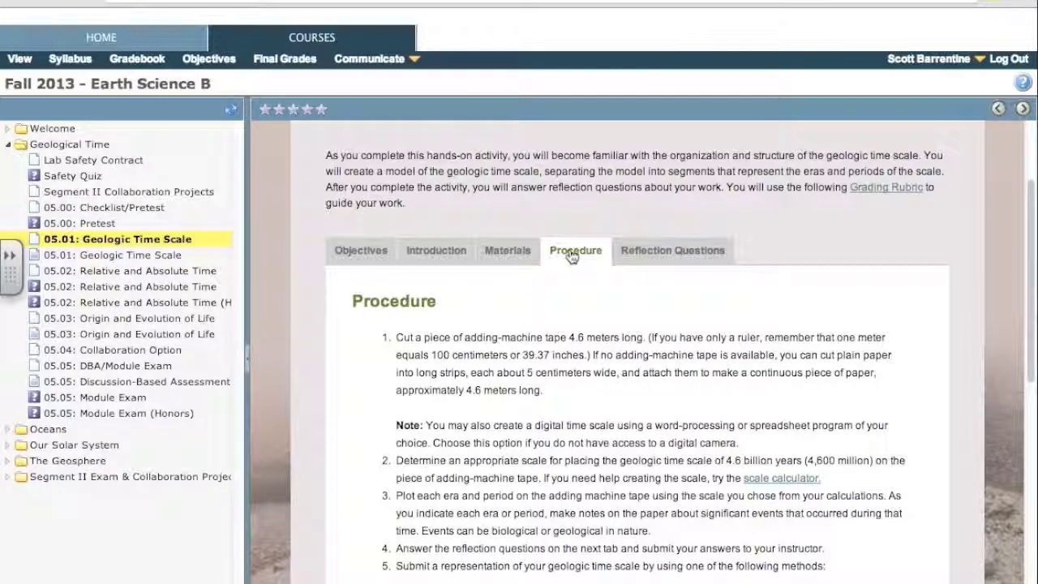
pyautogui.scroll(-2, 572, 256)
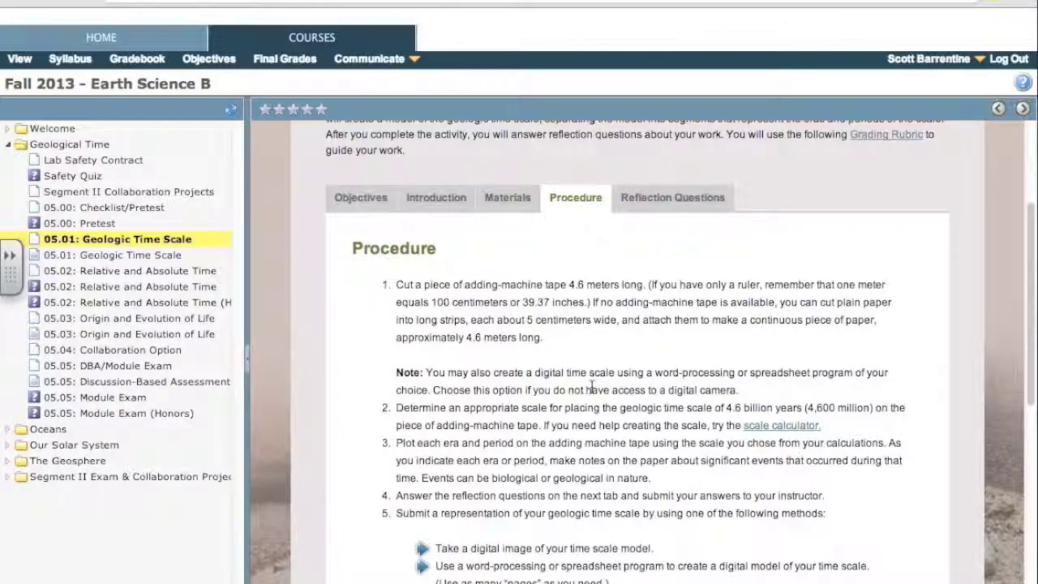
pyautogui.scroll(-1, 568, 429)
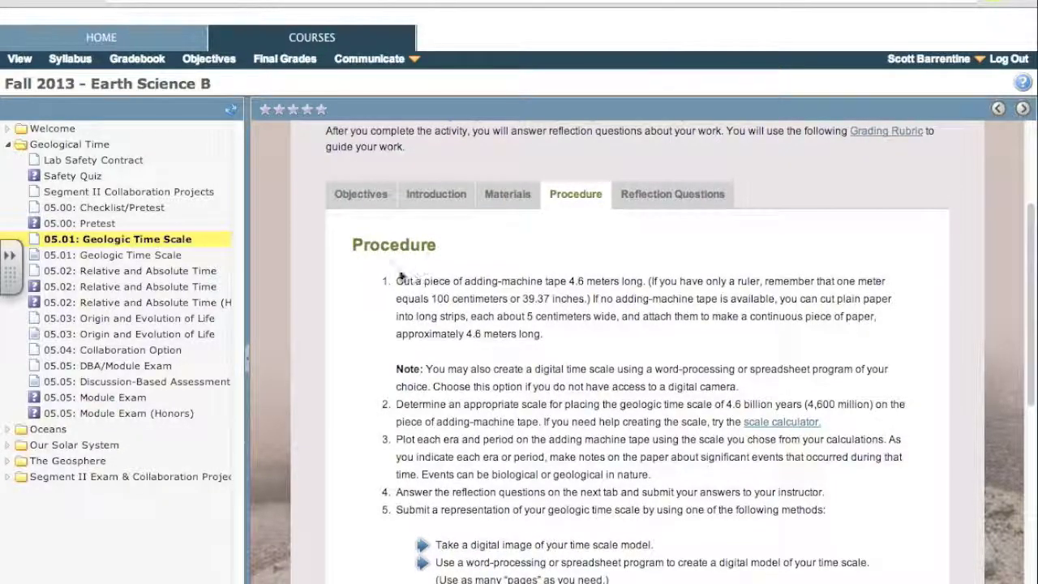
pyautogui.scroll(-1, 558, 438)
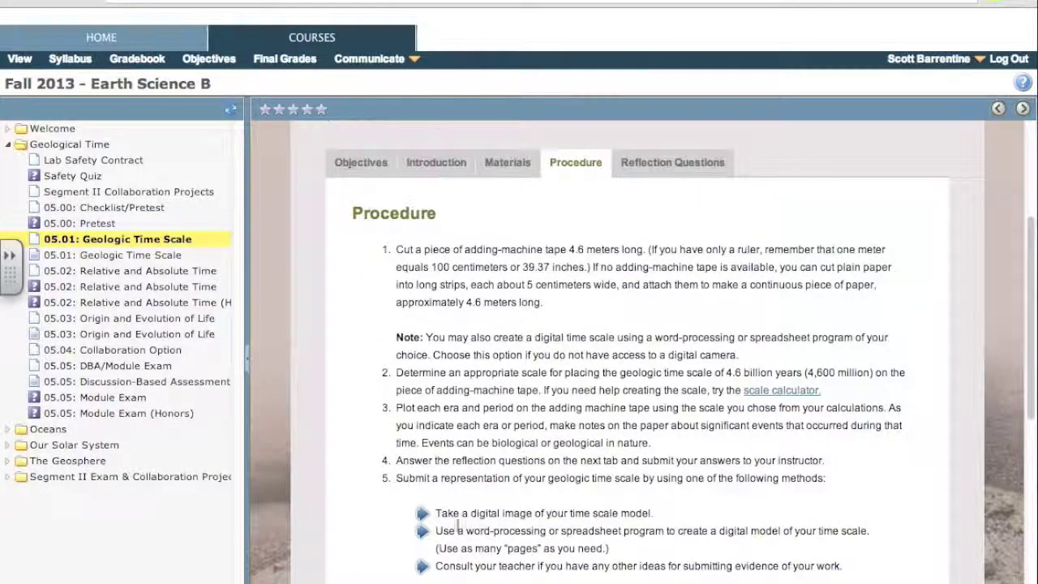
pyautogui.moveTo(440, 532); pyautogui.dragTo(872, 531)
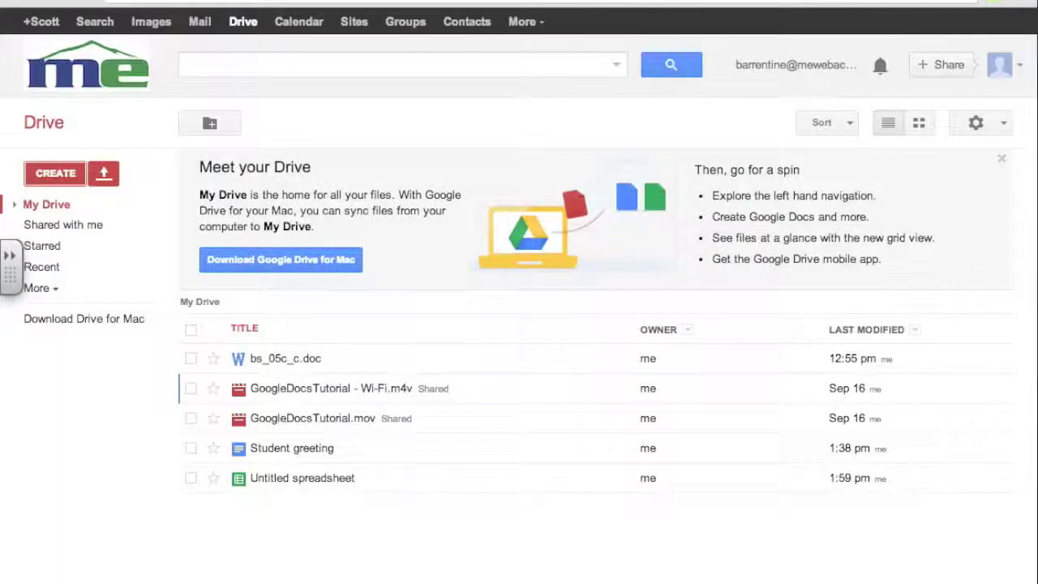
# - Create a new Google Drive spreadsheet and enter "1 block = 10 million years" in cell A1
pyautogui.click(50, 174)
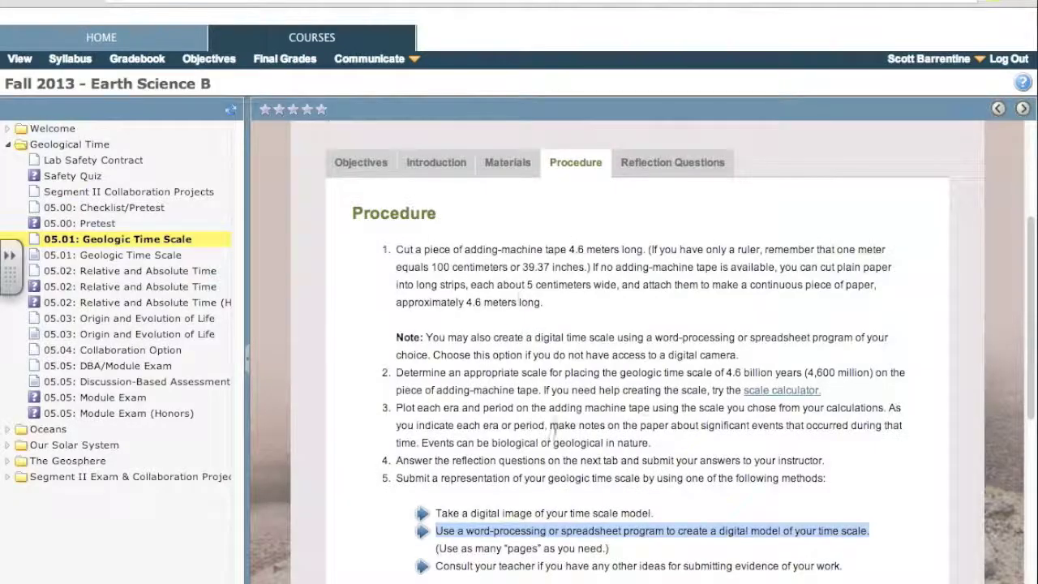
pyautogui.scroll(-1, 642, 333)
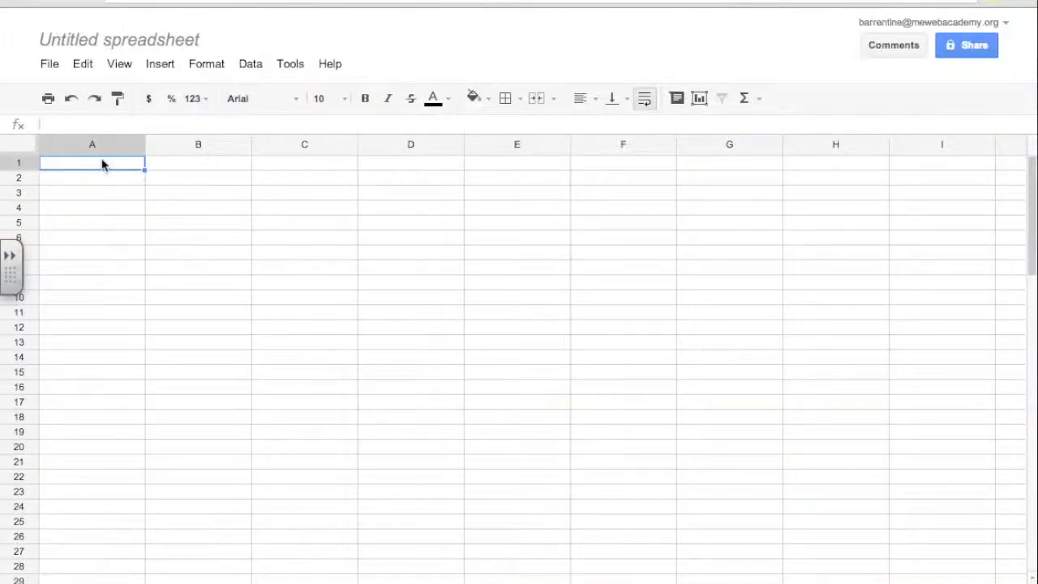
pyautogui.write('1 block')
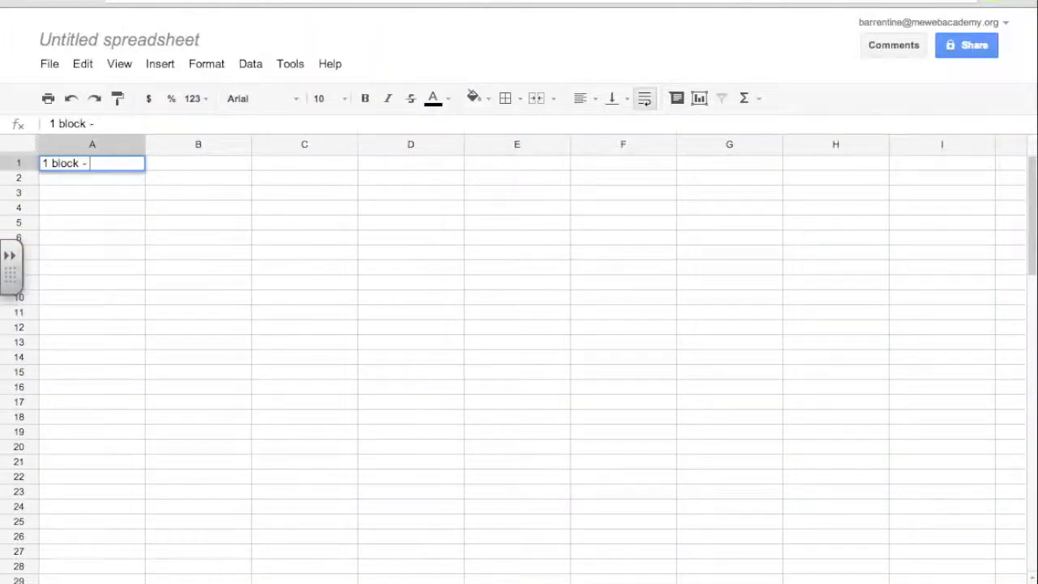
pyautogui.write(' -')
pyautogui.press('BackSpace')
pyautogui.write('10 million years')
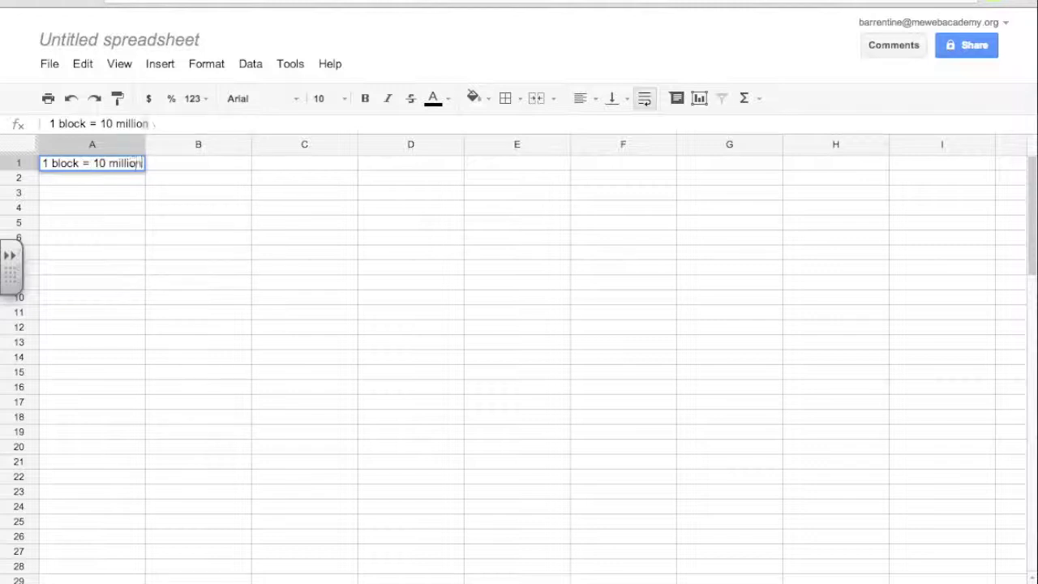
pyautogui.click(117, 187)
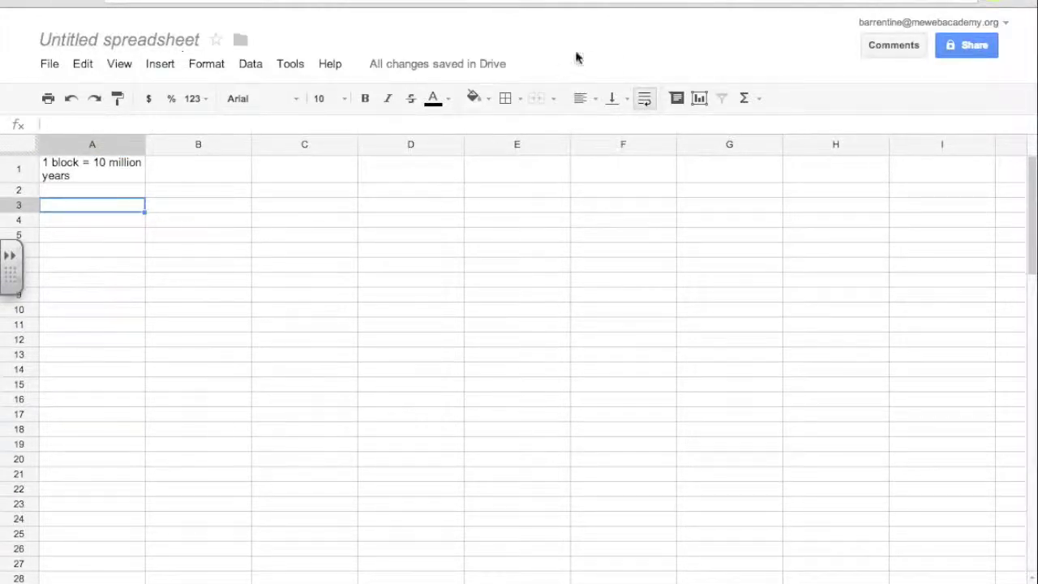
# - Return to the lesson, highlight the instruction to plot each era and period, and open Time Periods on Page One of Discover
pyautogui.hotkey('ctrl', 'Tab')
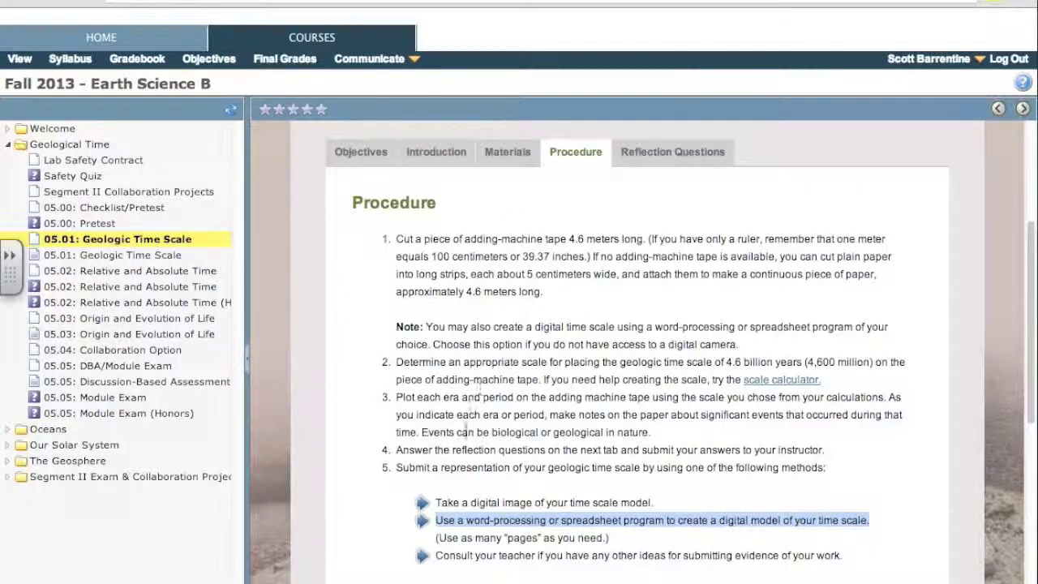
pyautogui.moveTo(395, 397); pyautogui.dragTo(674, 399)
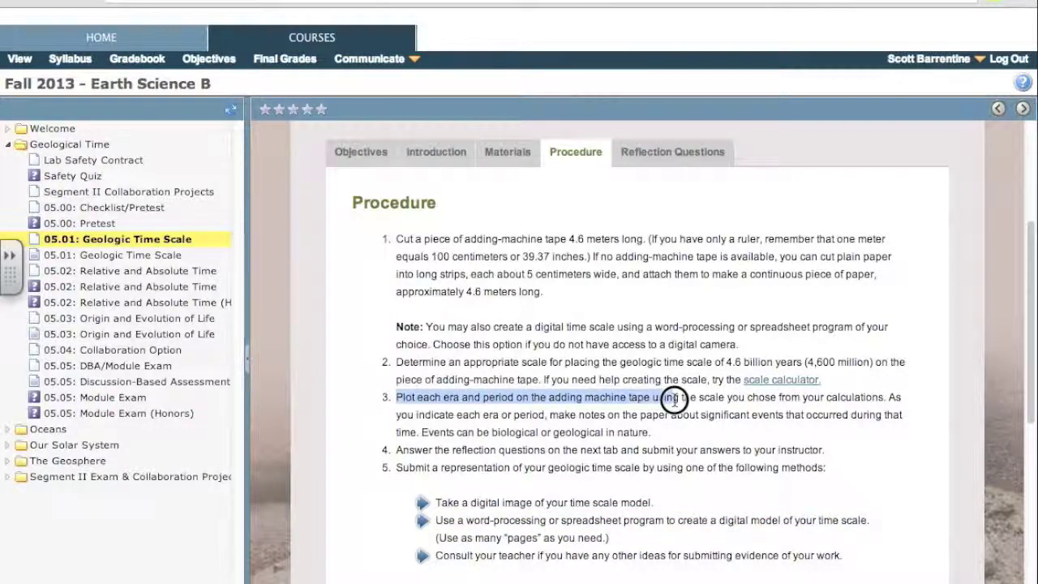
pyautogui.moveTo(674, 399); pyautogui.dragTo(673, 398)
pyautogui.scroll(5, 488, 324)
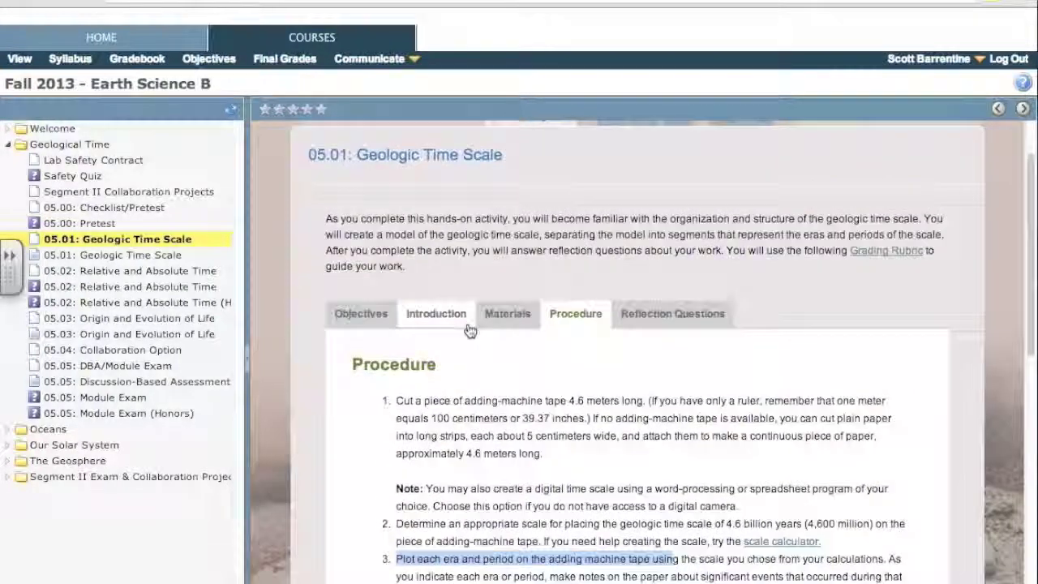
pyautogui.moveTo(475, 186)
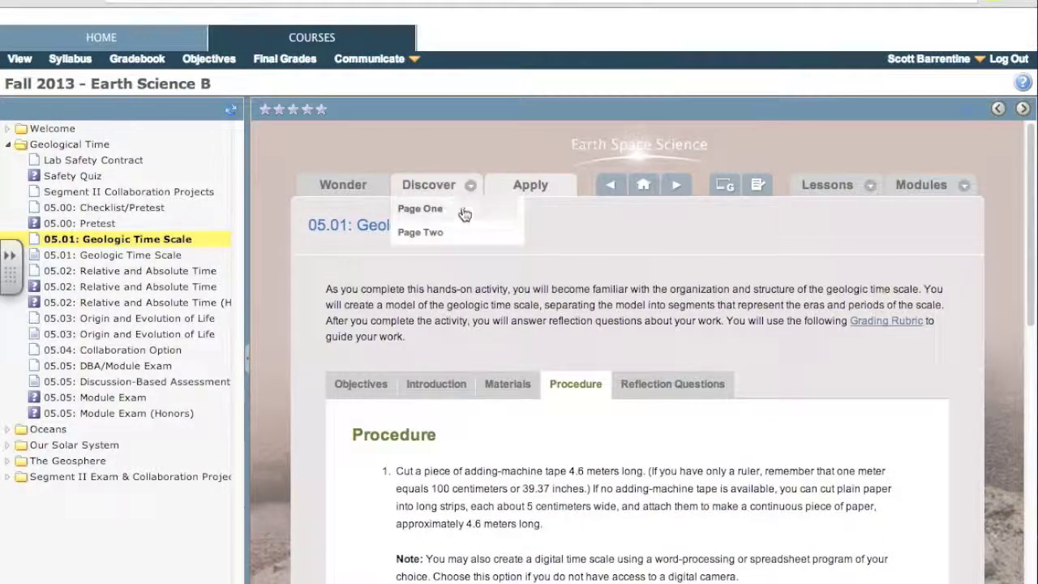
pyautogui.click(465, 209)
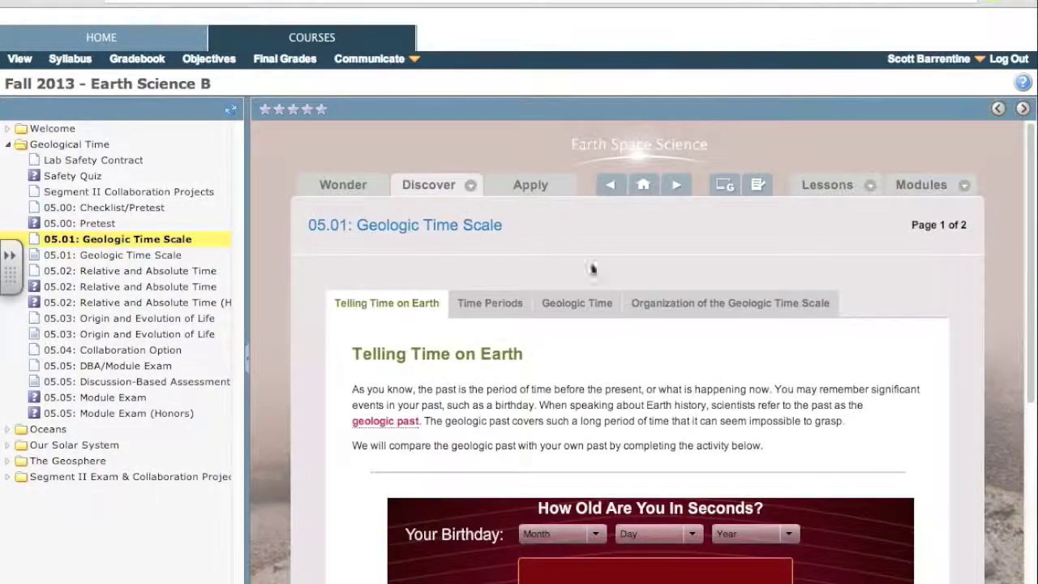
pyautogui.click(502, 306)
pyautogui.scroll(-3, 518, 308)
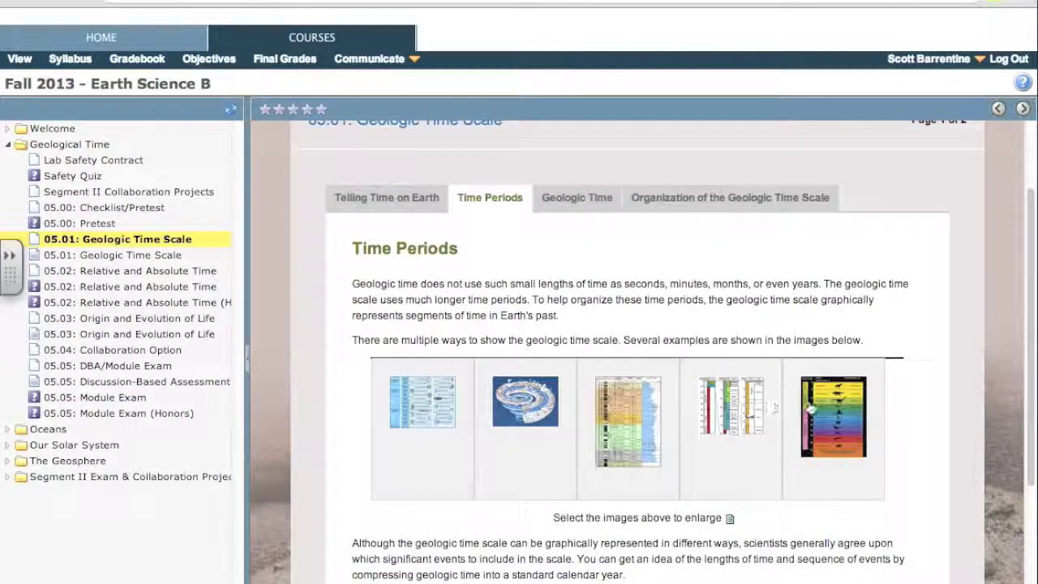
# - Examine the enlarged rainbow-coloured period chart down to the Precambrian, close it, and enlarge the fourth time scale image
pyautogui.click(839, 420)
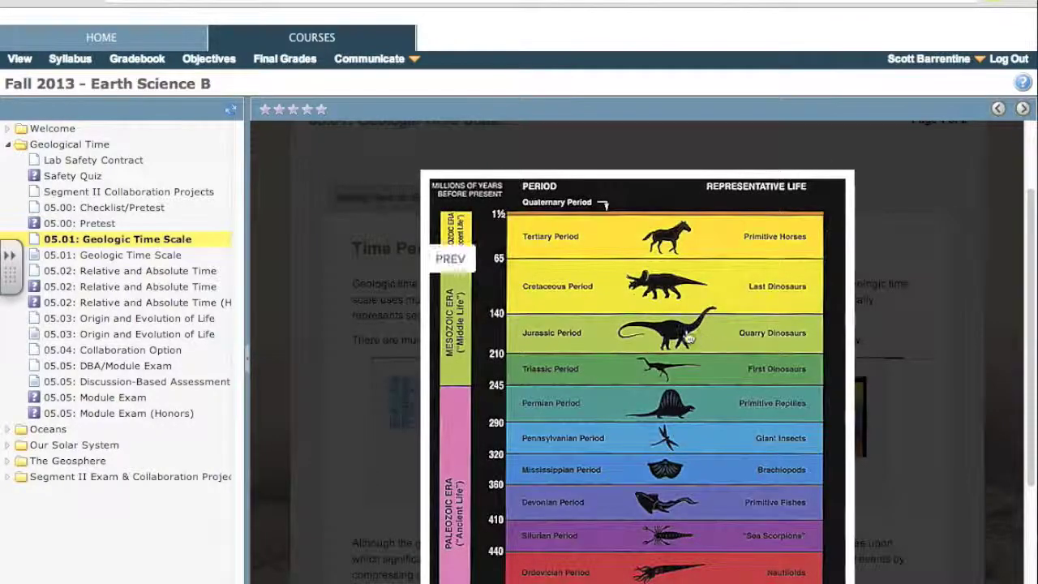
pyautogui.scroll(-3, 604, 332)
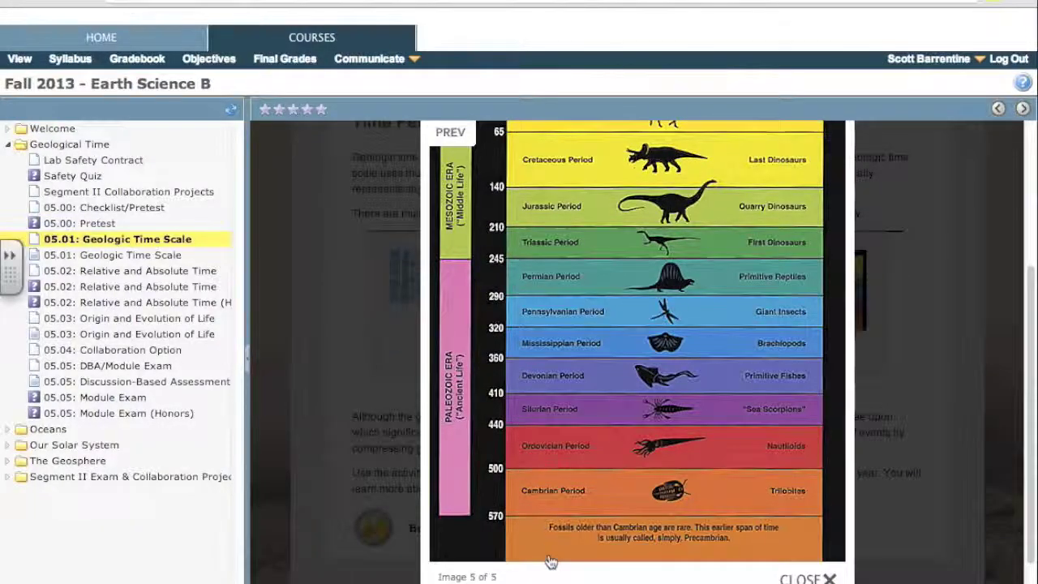
pyautogui.scroll(5, 484, 328)
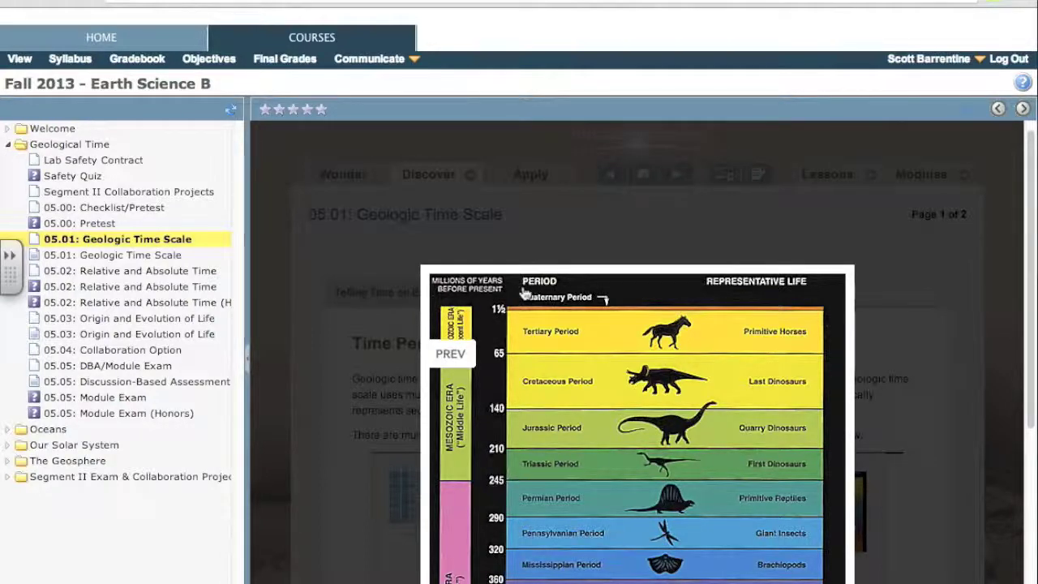
pyautogui.scroll(-3, 524, 293)
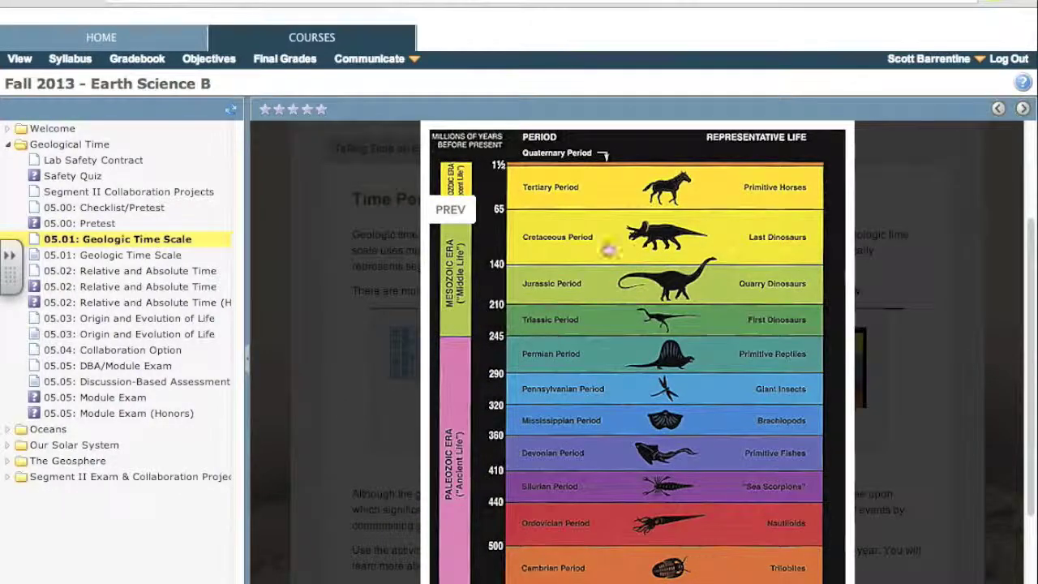
pyautogui.scroll(-3, 527, 300)
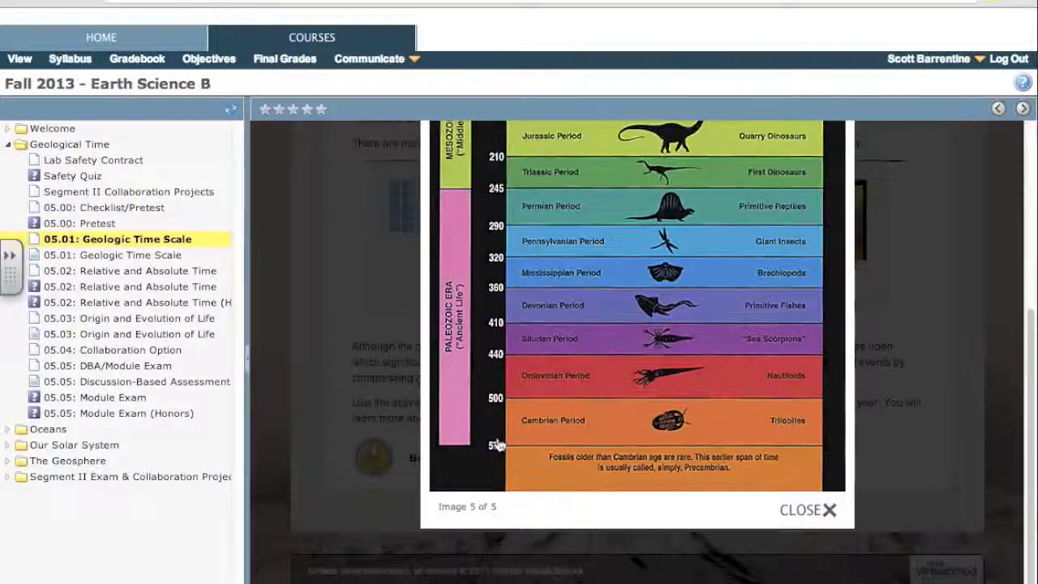
pyautogui.click(829, 509)
pyautogui.click(730, 219)
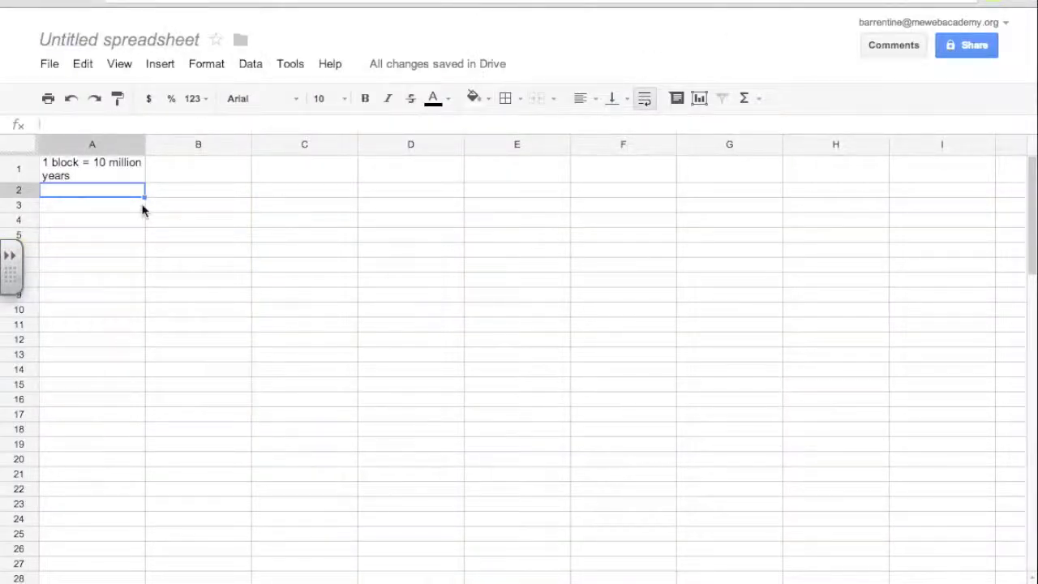
# - Switch to the spreadsheet and enter the formula =4600 - 570 in cell A2
pyautogui.write('=4600 - 570')
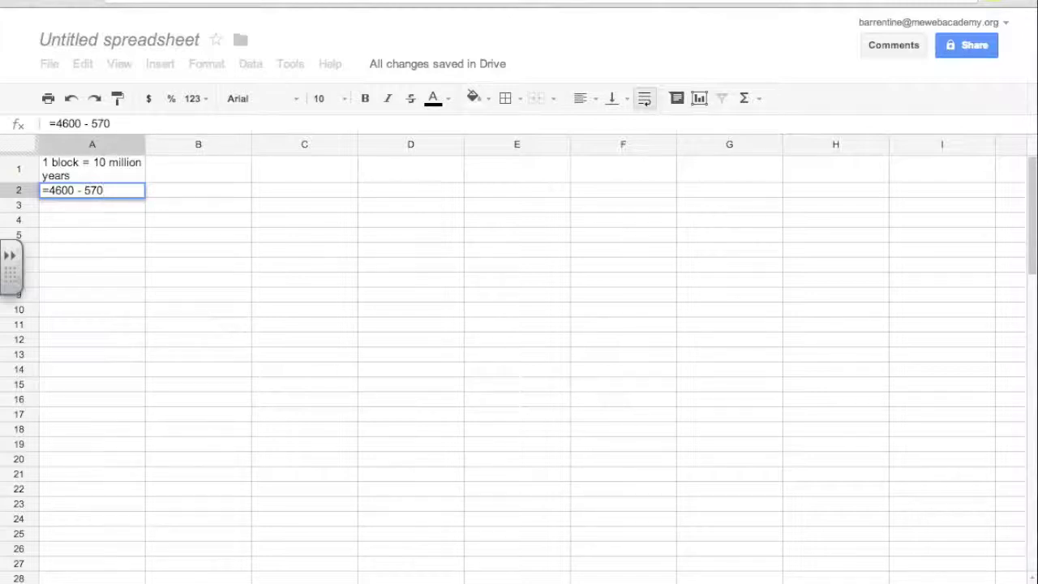
pyautogui.press('Return')
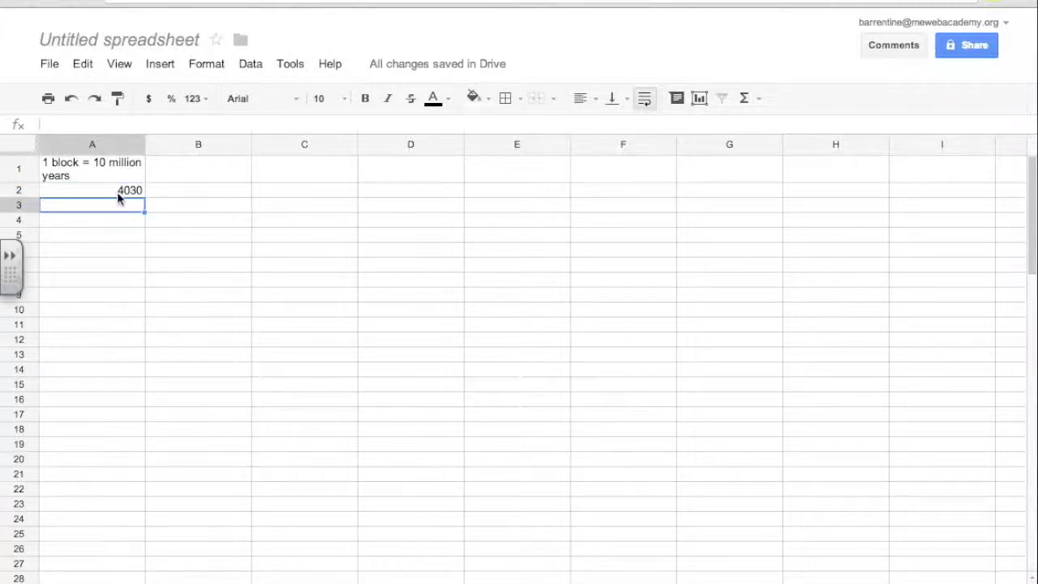
pyautogui.click(117, 192)
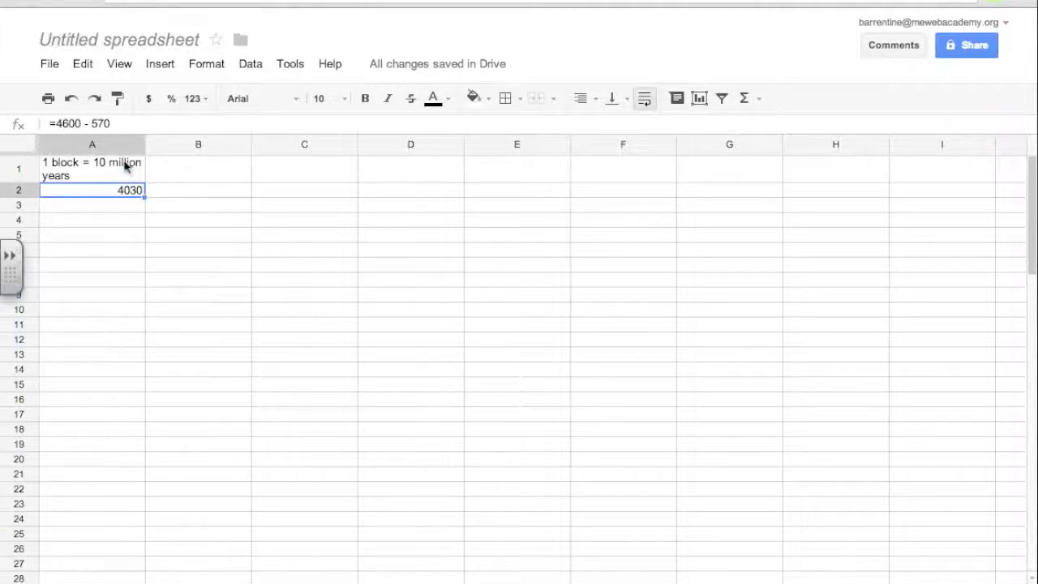
pyautogui.click(126, 166)
pyautogui.click(133, 189)
pyautogui.click(134, 169)
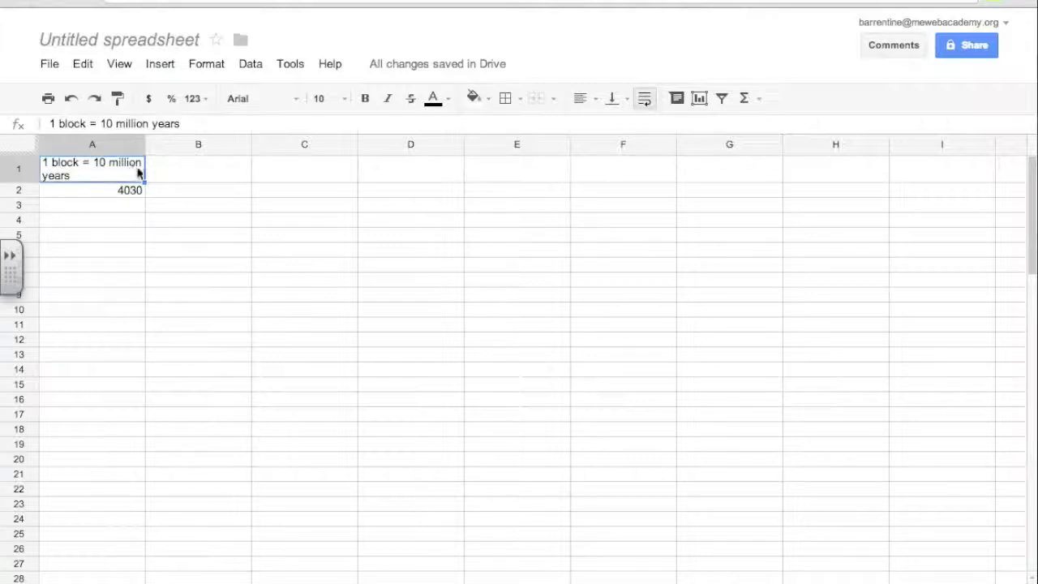
pyautogui.click(173, 171)
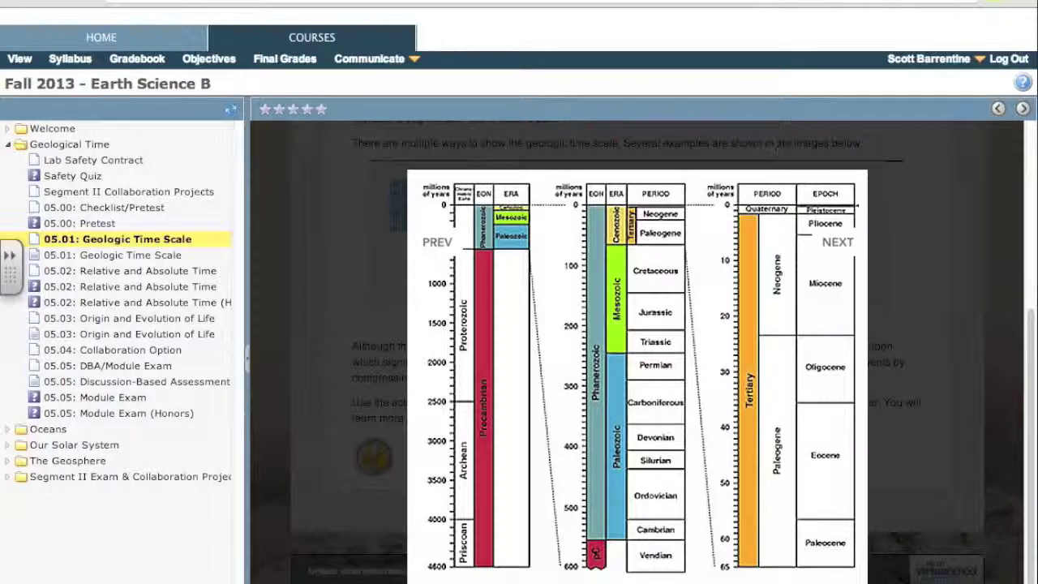
# - Add 400 more rows at the bottom of the spreadsheet and select the last cell of column A
pyautogui.hotkey('ctrl', 'Tab')
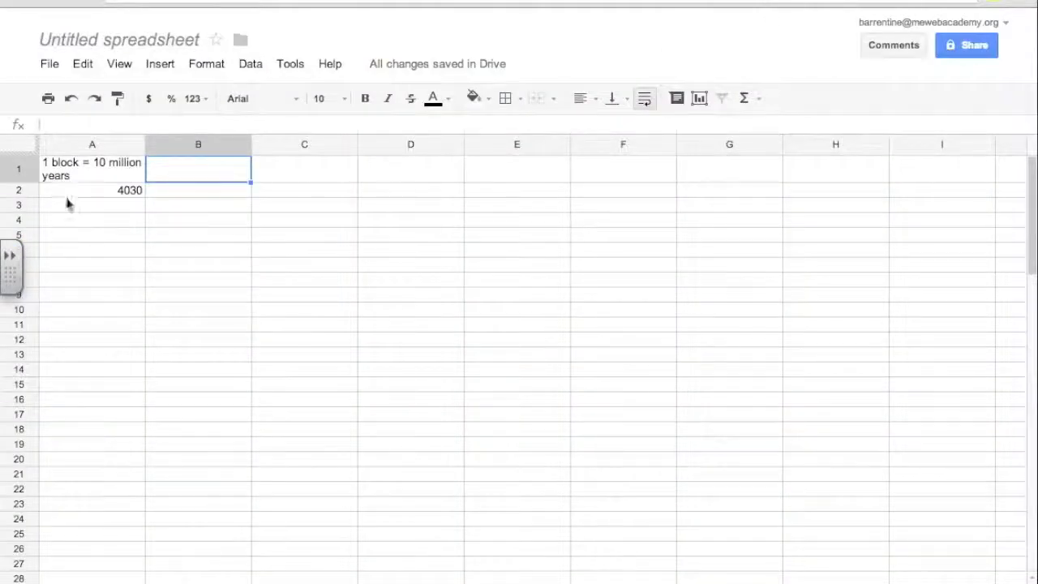
pyautogui.scroll(-2, 53, 199)
pyautogui.scroll(2, 81, 195)
pyautogui.scroll(-20, 101, 218)
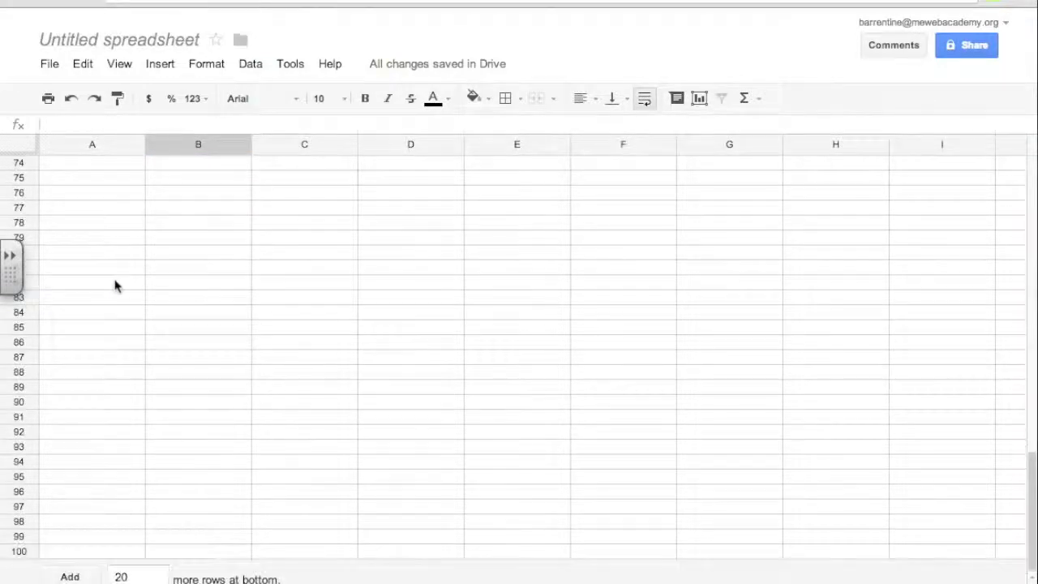
pyautogui.click(144, 572)
pyautogui.doubleClick(122, 576)
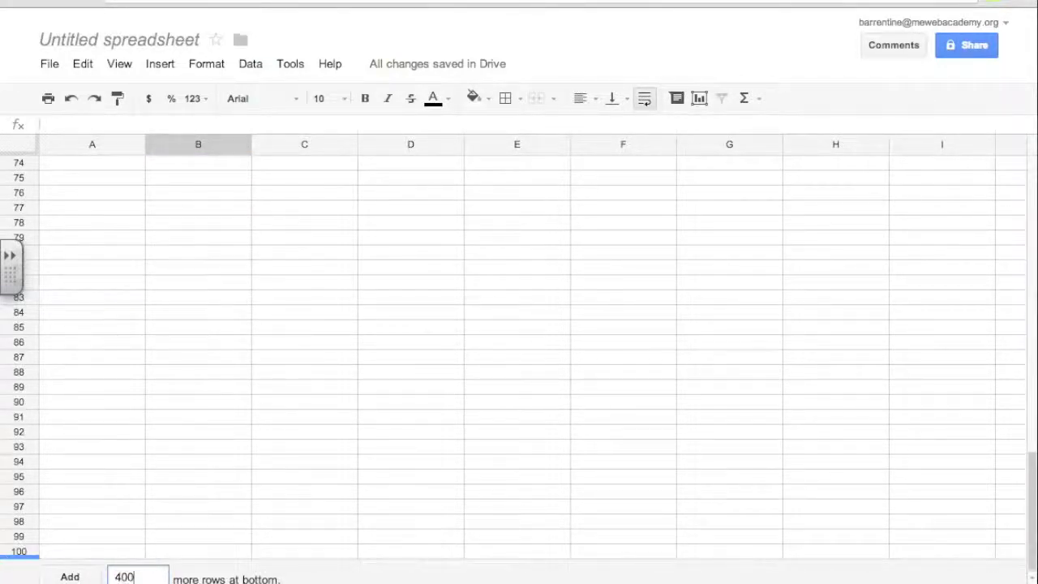
pyautogui.click(61, 577)
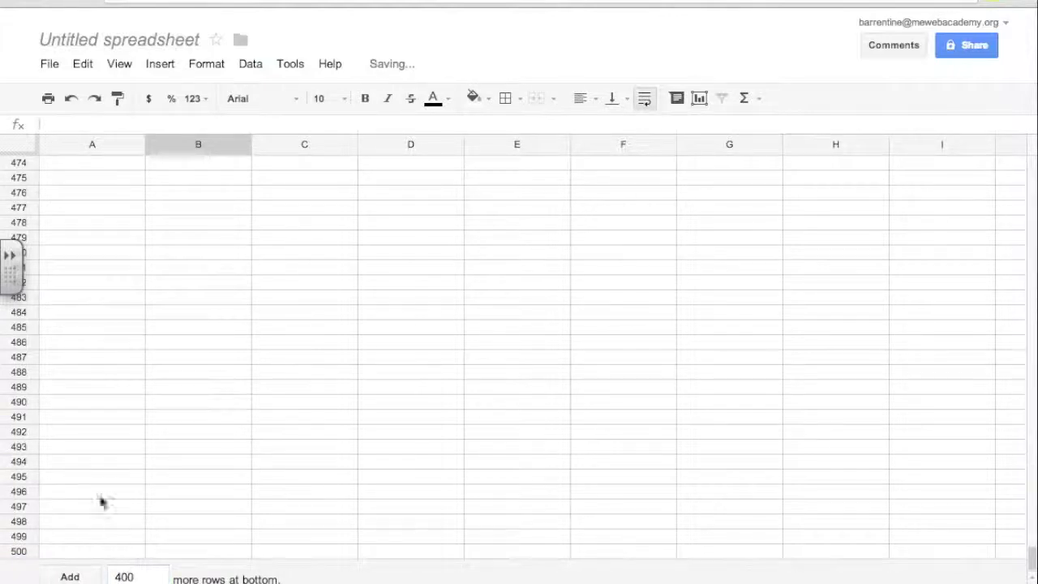
pyautogui.click(89, 552)
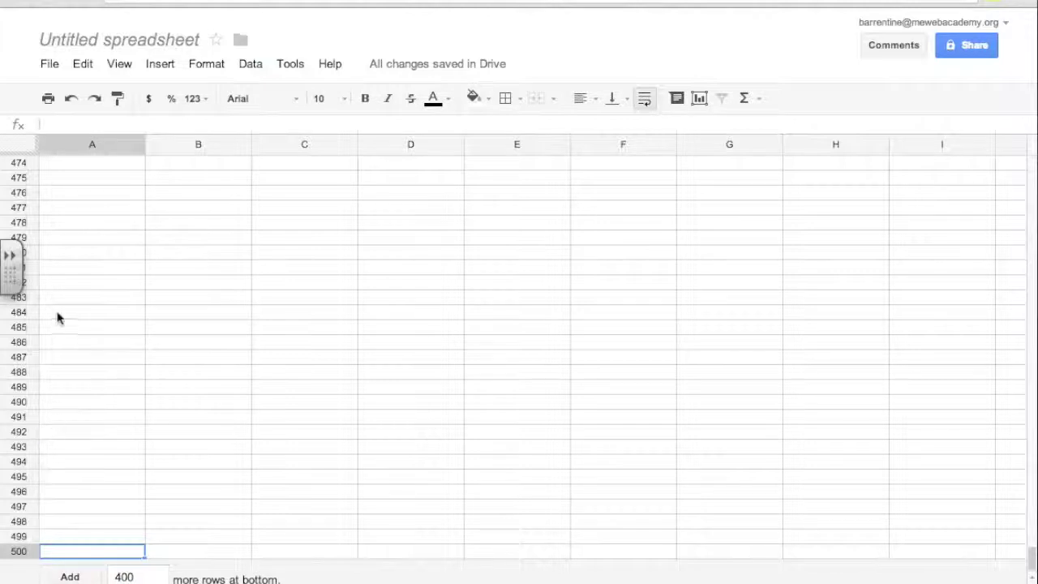
pyautogui.scroll(7, 68, 233)
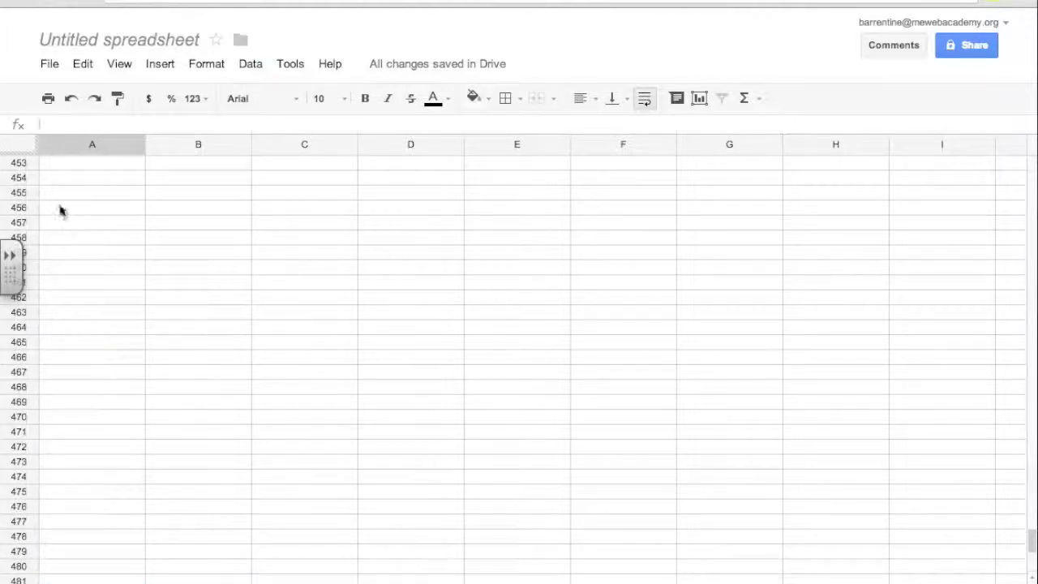
# - Enter "Beginning of the Earth" in cell A460
pyautogui.scroll(-2, 65, 259)
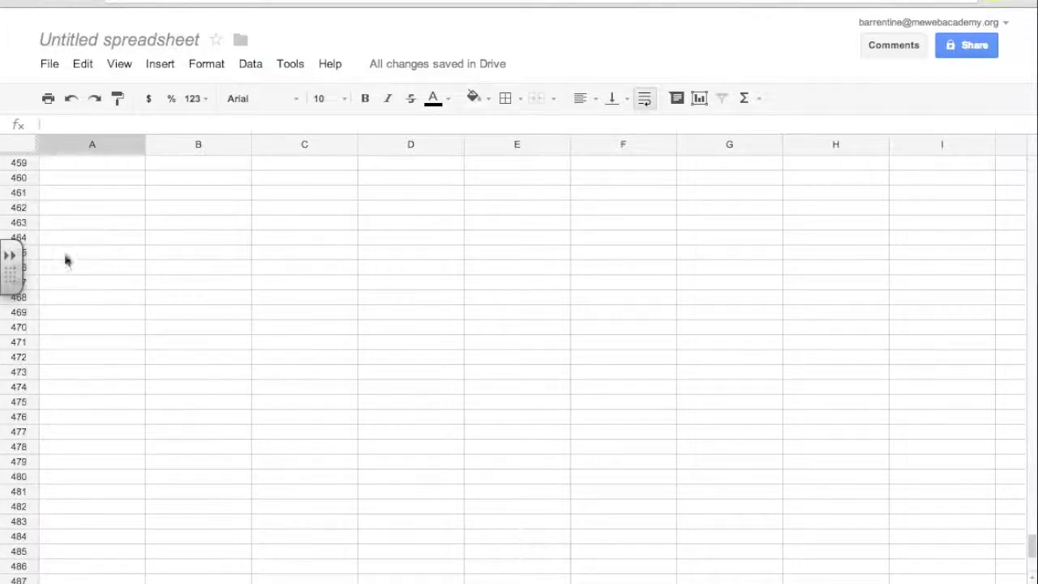
pyautogui.click(55, 180)
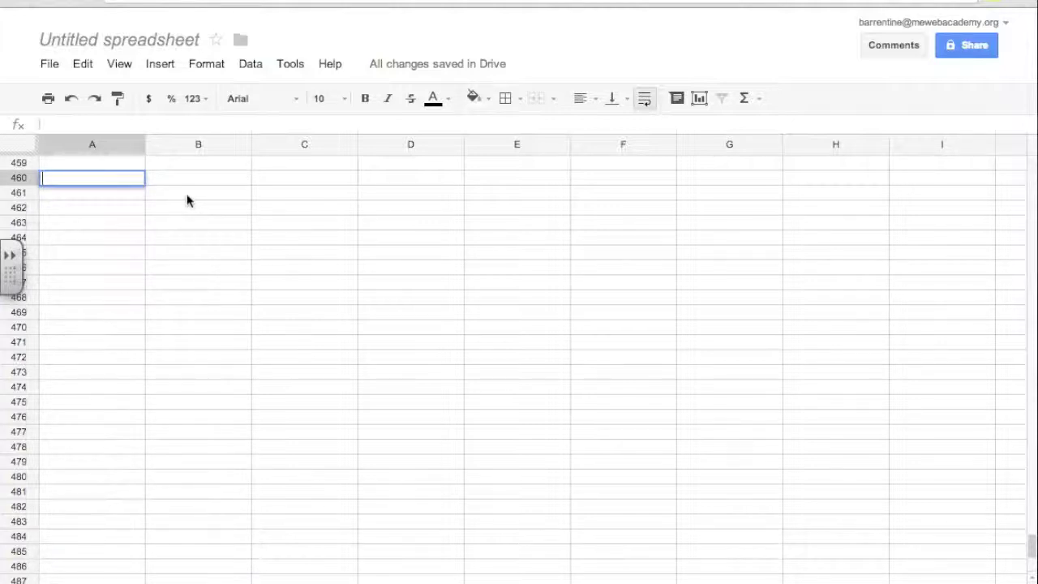
pyautogui.write('Beginning of the Ea')
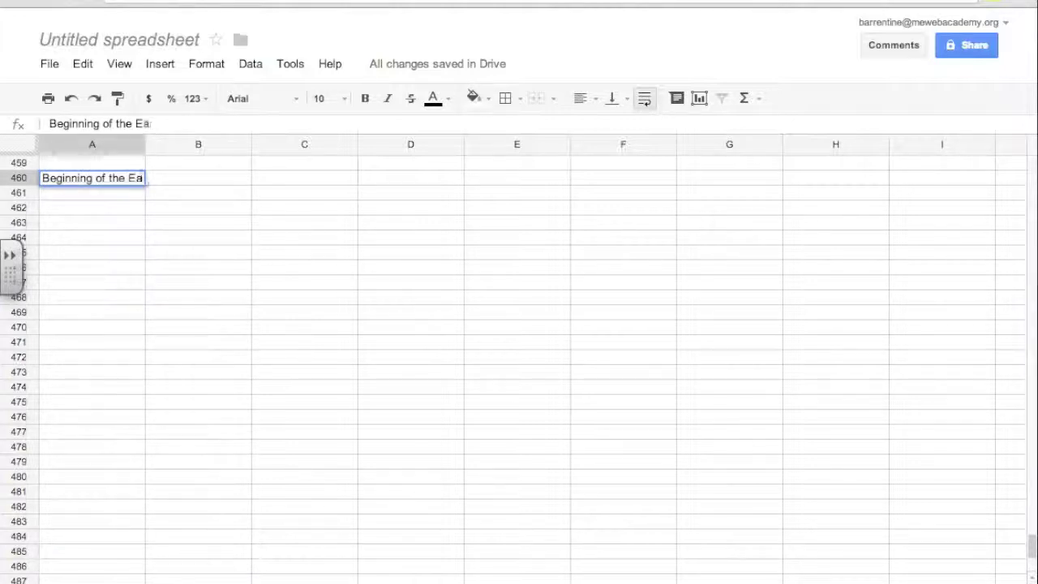
pyautogui.write('rth')
pyautogui.scroll(5, 195, 244)
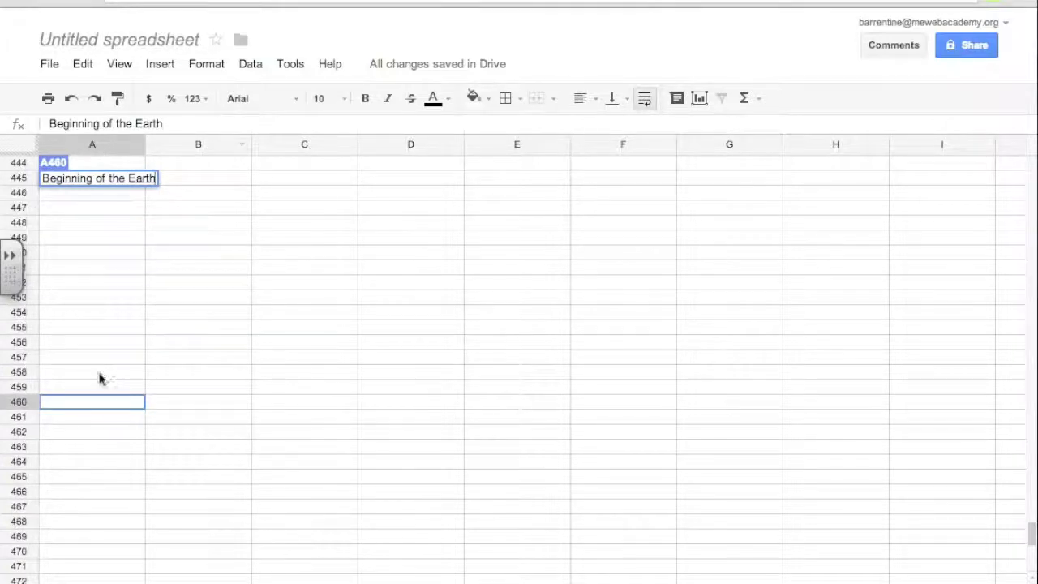
pyautogui.scroll(3, 139, 254)
pyautogui.scroll(-1, 135, 363)
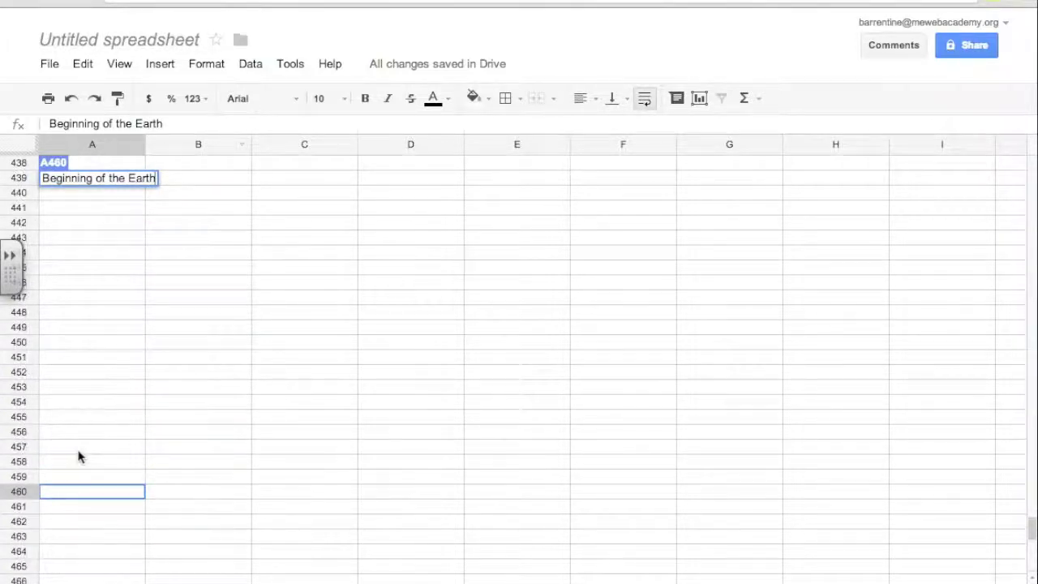
pyautogui.click(78, 488)
# - Enter "Pre-Cambrian" in cell A459, directly above the Beginning of the Earth label
pyautogui.click(117, 475)
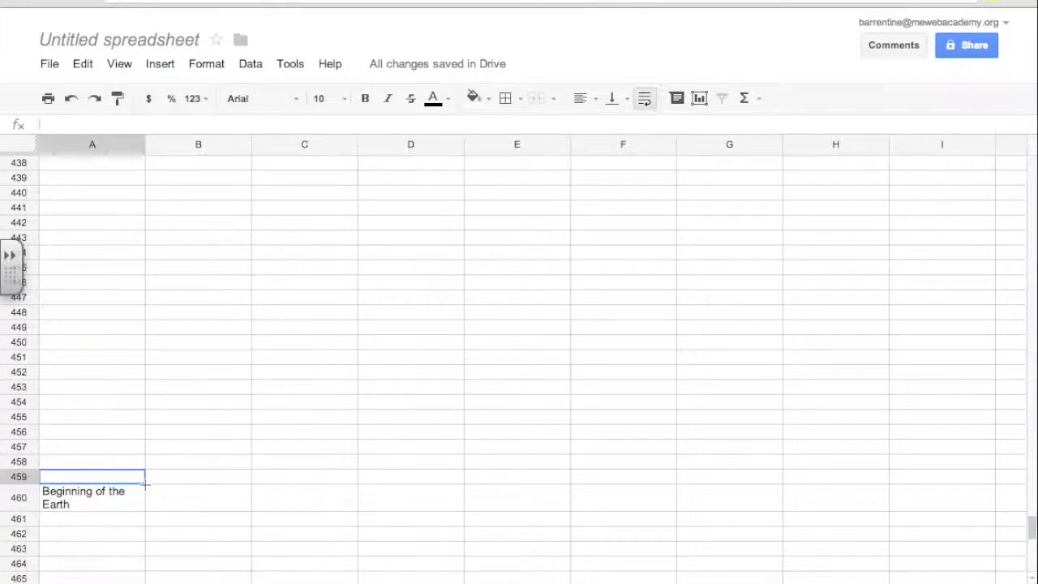
pyautogui.write('Pre-Cambrian')
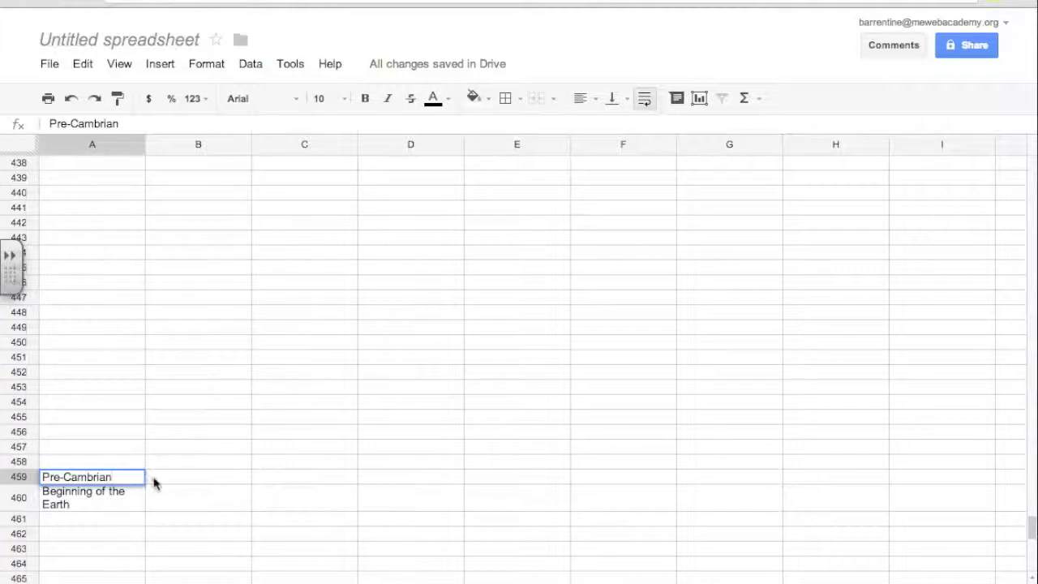
pyautogui.press('Return')
# - Fill Pre-Cambrian upward in column A from A459 to A382
pyautogui.click(138, 480)
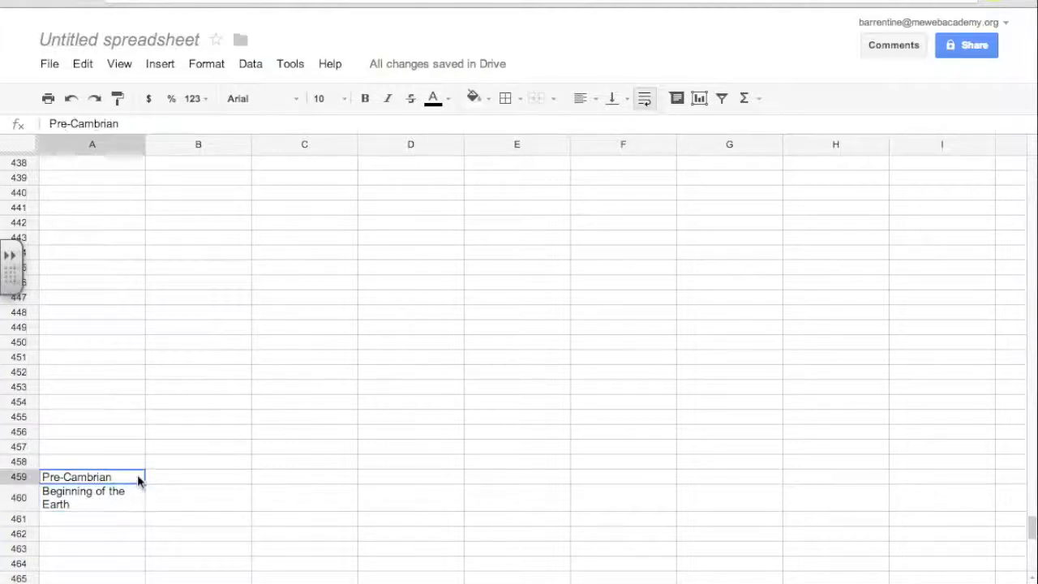
pyautogui.moveTo(145, 484); pyautogui.dragTo(124, 228)
pyautogui.scroll(8, 129, 235)
pyautogui.scroll(20, 126, 231)
pyautogui.scroll(16, 126, 231)
pyautogui.scroll(17, 124, 227)
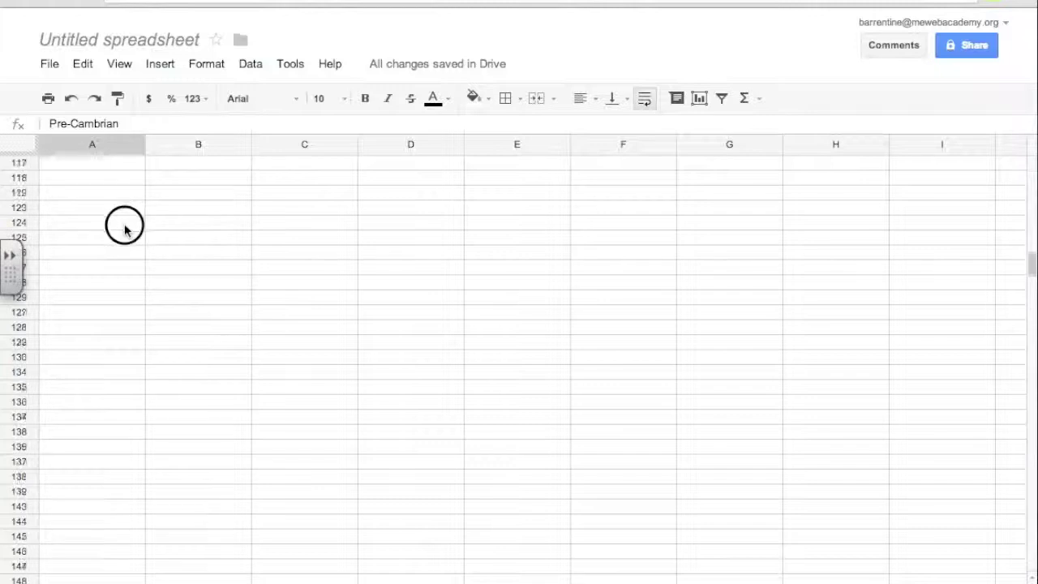
pyautogui.scroll(6, 124, 228)
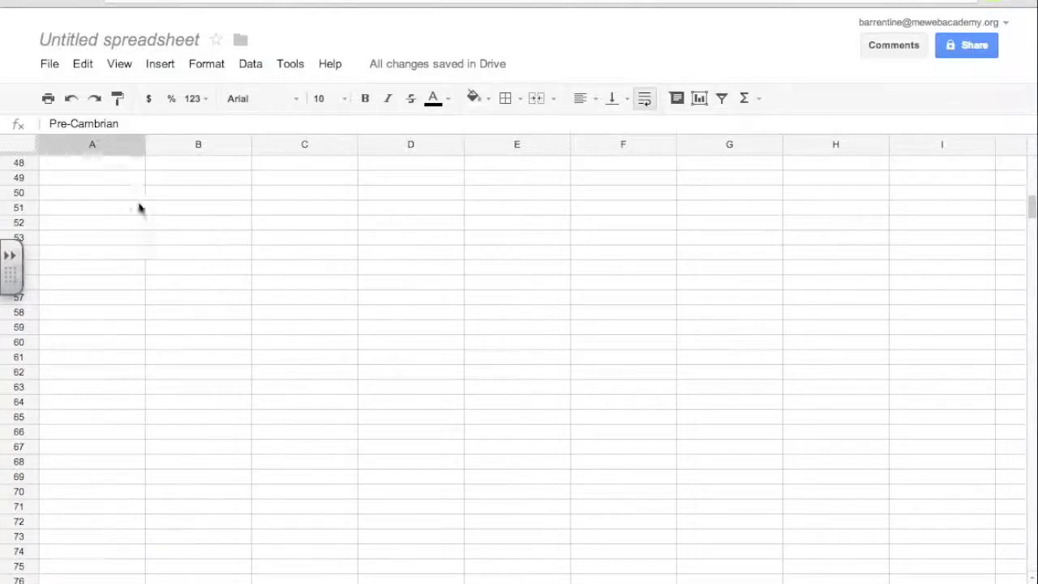
pyautogui.click(139, 208)
pyautogui.scroll(-20, 146, 280)
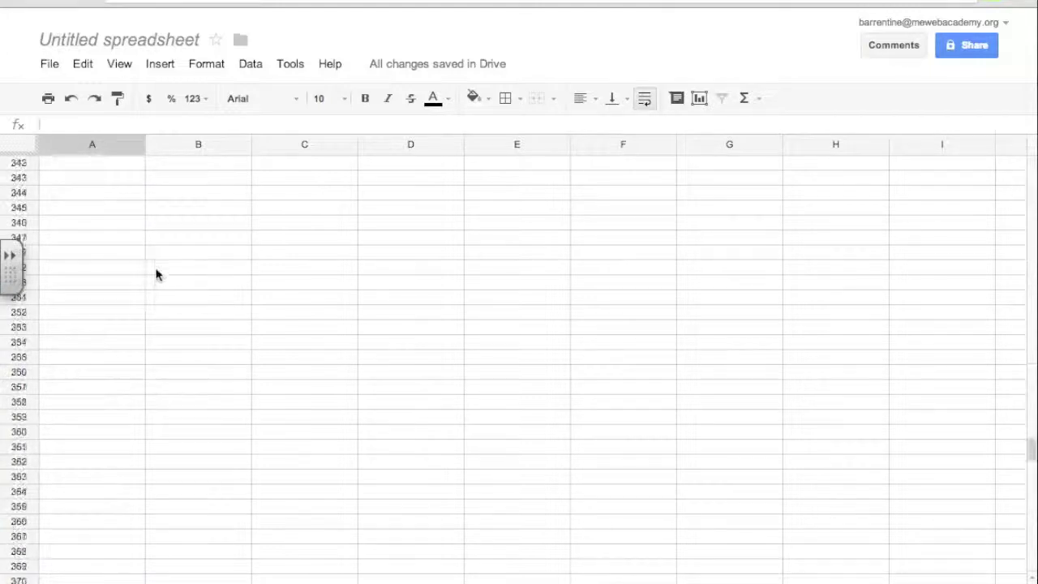
pyautogui.scroll(16, 150, 276)
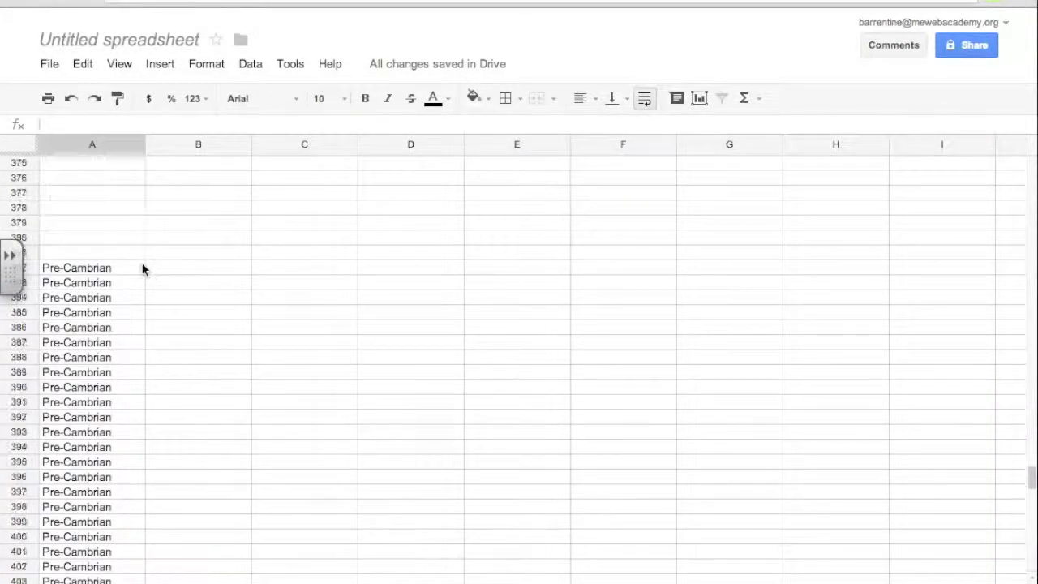
# - Continue the Pre-Cambrian fill upward in column A from A382 to A113
pyautogui.click(81, 537)
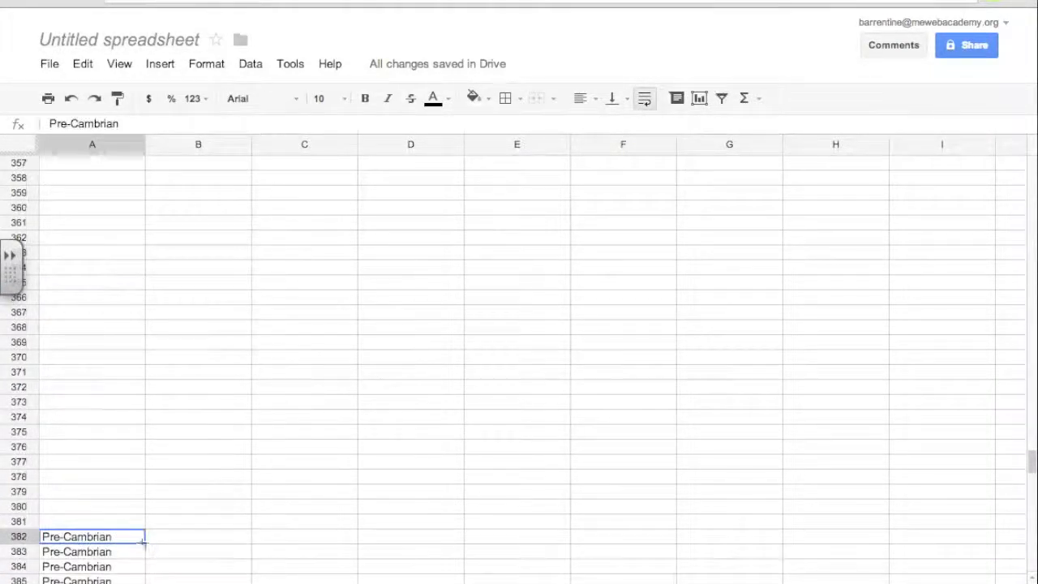
pyautogui.moveTo(143, 539); pyautogui.dragTo(124, 220)
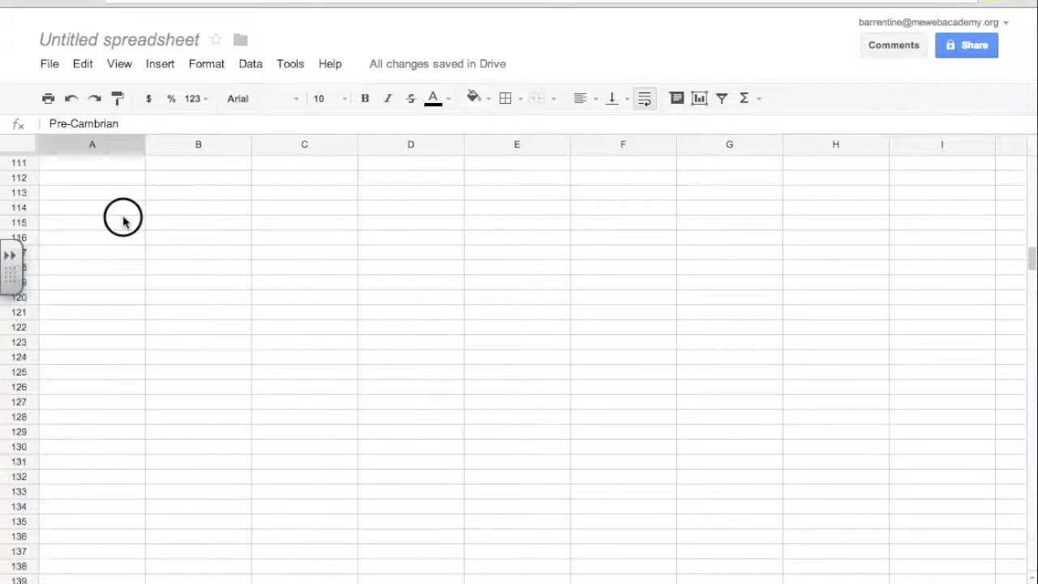
pyautogui.moveTo(123, 220); pyautogui.dragTo(133, 201)
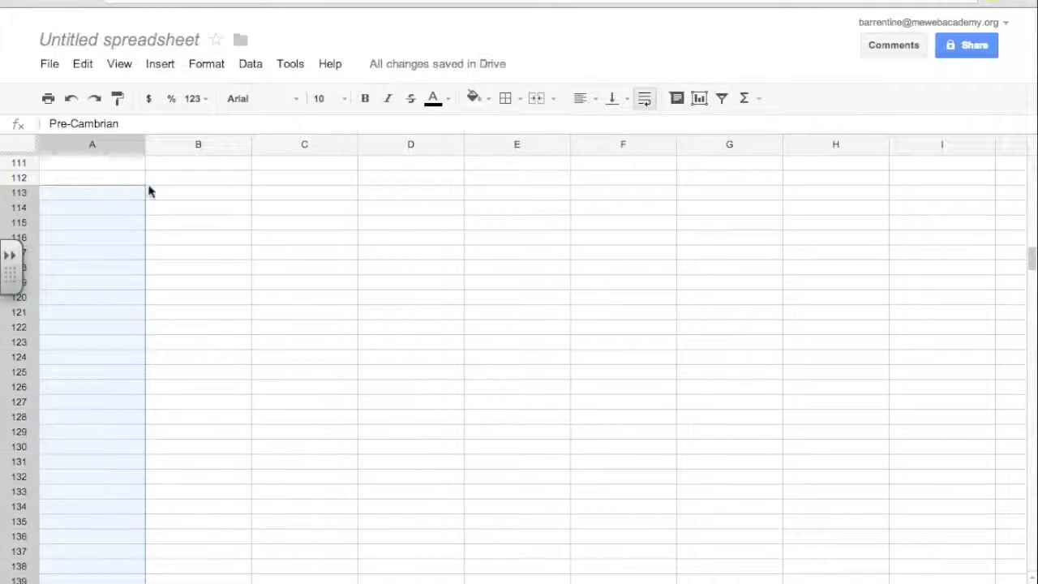
# - Extend the Pre-Cambrian fill upward in column A from A113 to A57
pyautogui.click(129, 195)
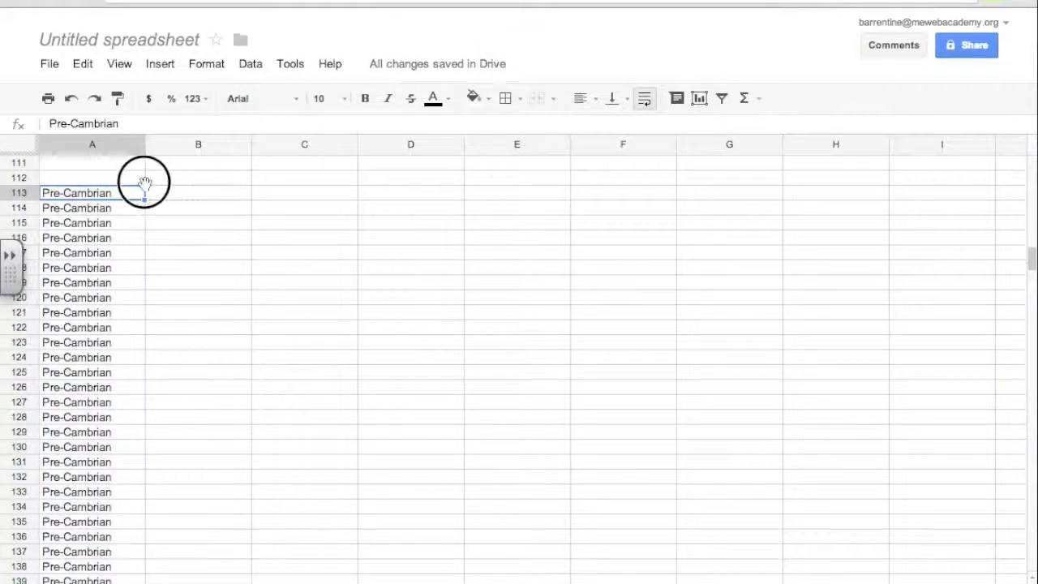
pyautogui.moveTo(145, 183); pyautogui.dragTo(132, 165)
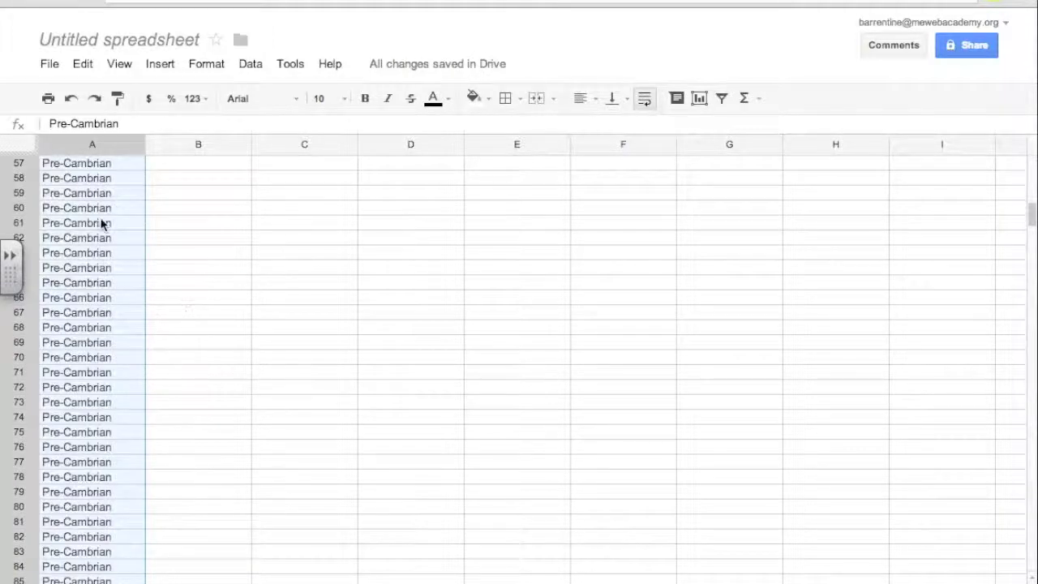
pyautogui.scroll(3, 103, 213)
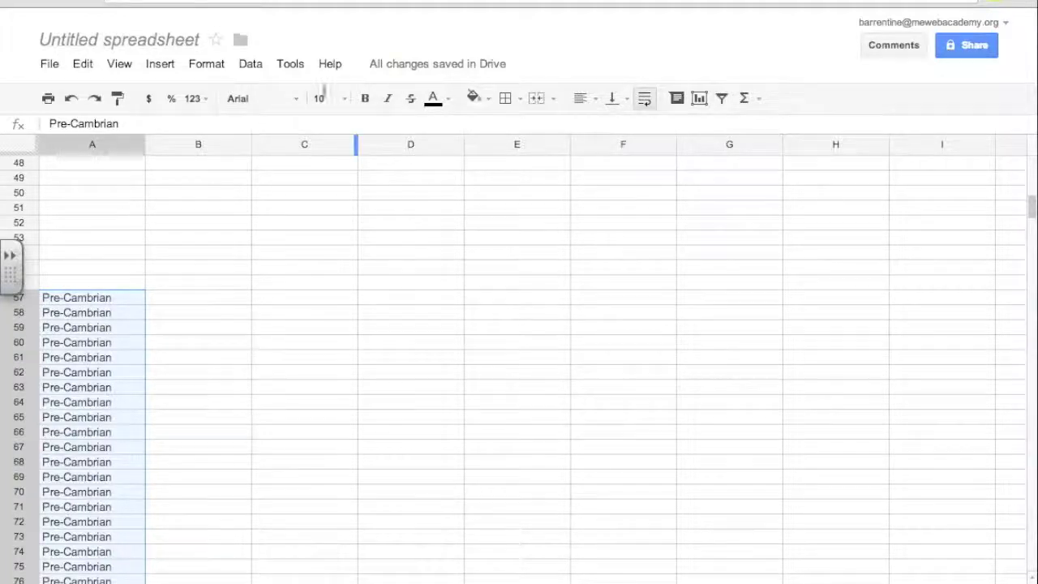
# - Enter "Phanerazoic" in cell A56, directly above the topmost Pre-Cambrian cell
pyautogui.click(106, 301)
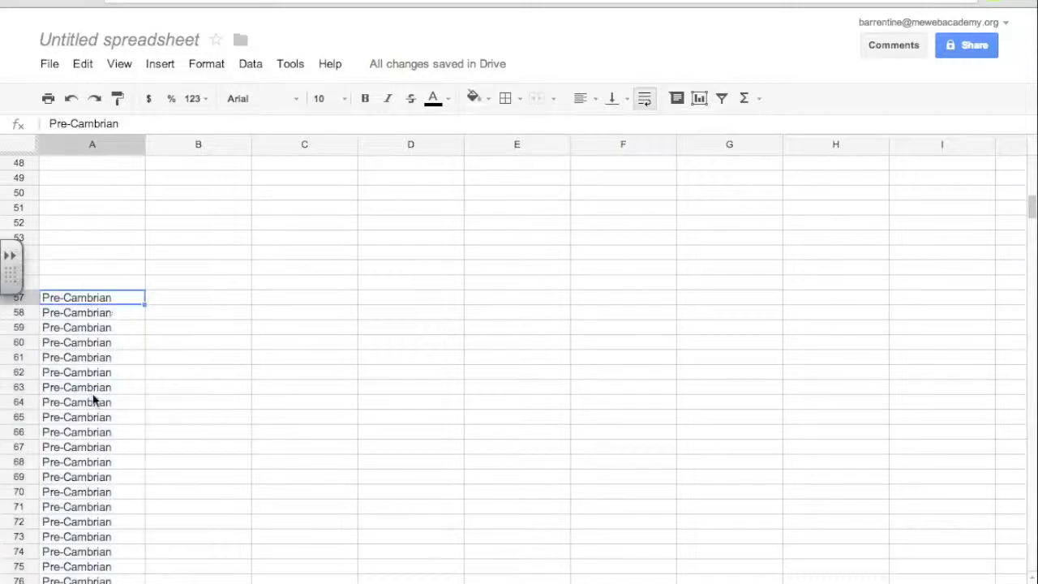
pyautogui.click(106, 283)
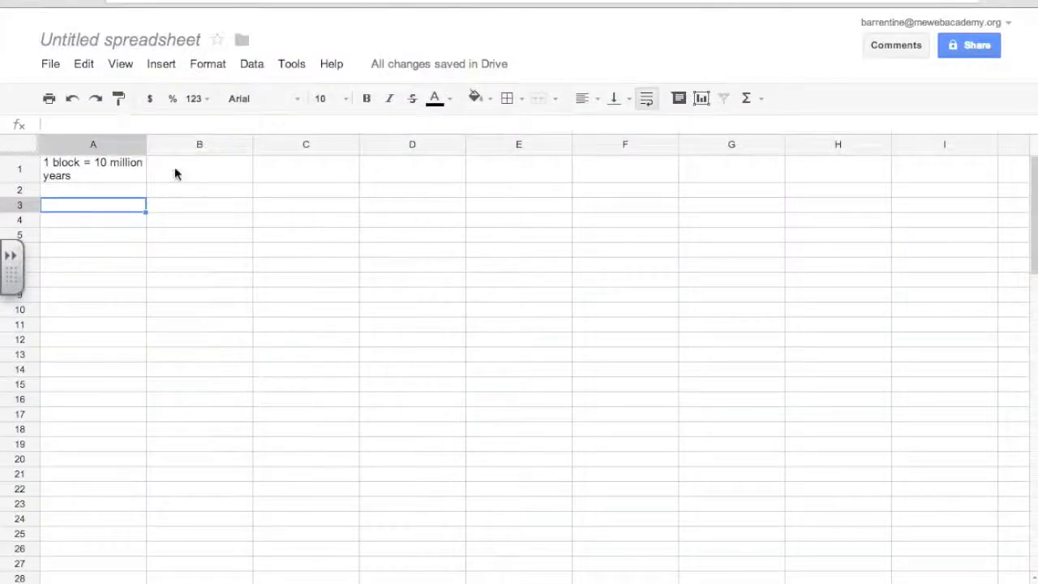
# - Look through the sheet with the 1 block = 10 million years scale and review the filled Pre-Cambrian rows in column A
pyautogui.scroll(-20, 175, 172)
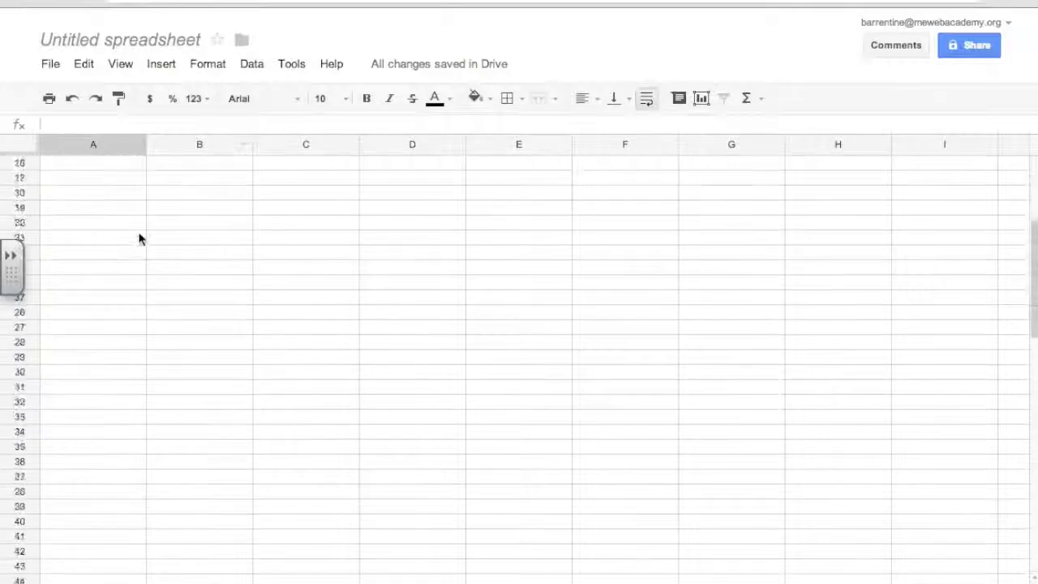
pyautogui.click(109, 329)
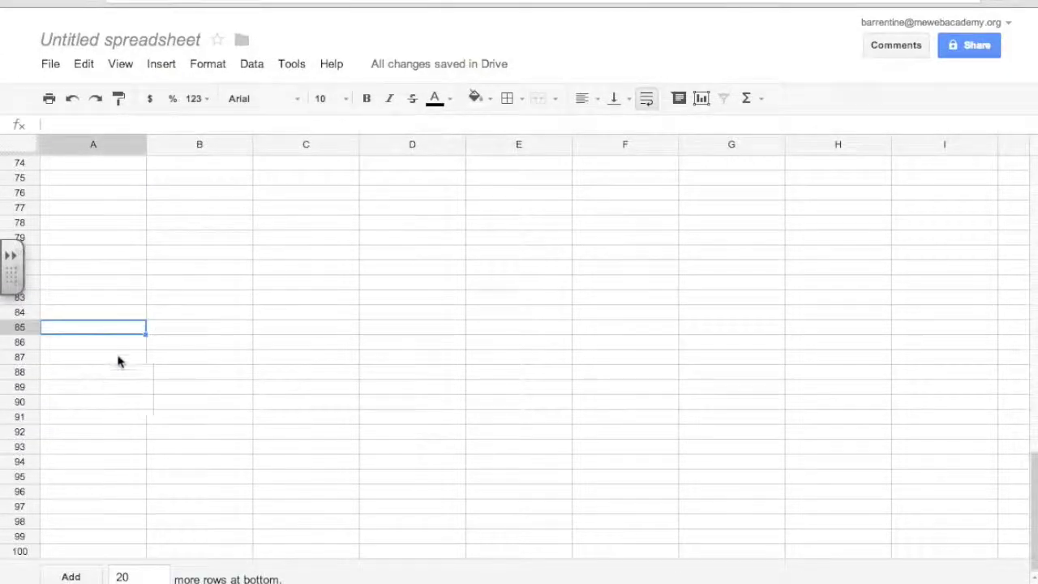
pyautogui.scroll(5, 120, 359)
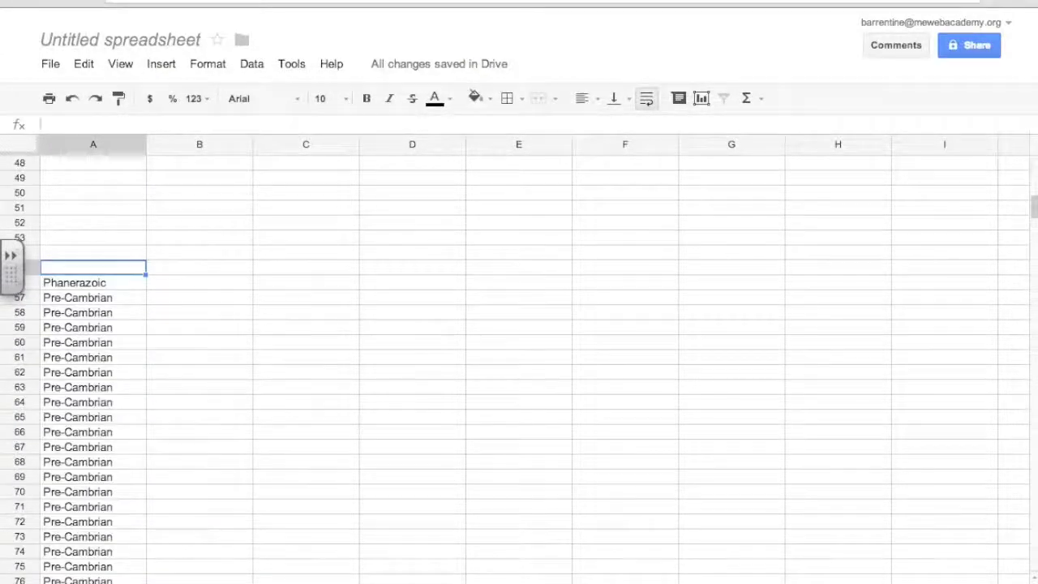
pyautogui.scroll(-20, 79, 296)
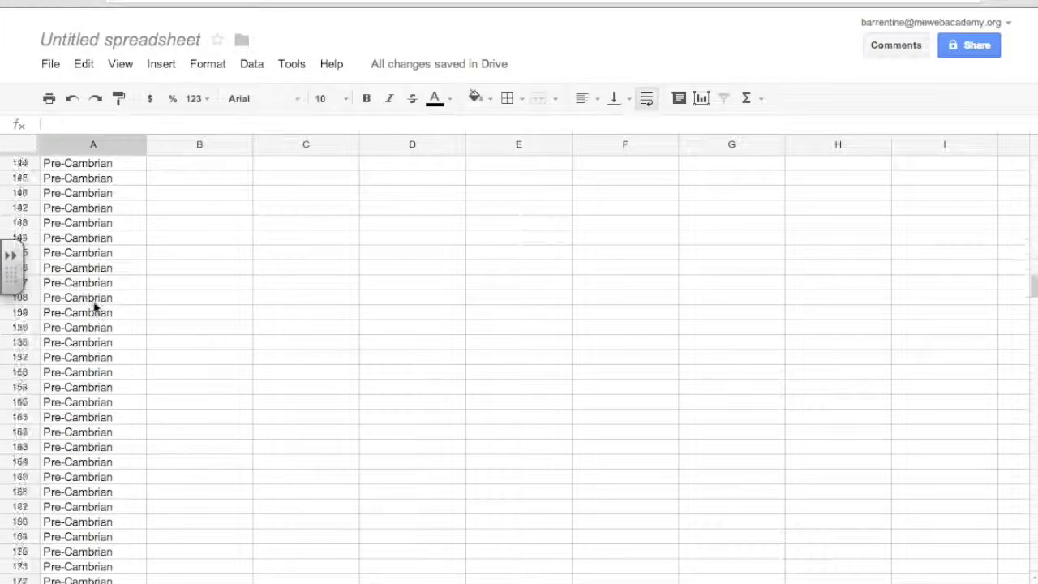
pyautogui.scroll(-19, 95, 293)
pyautogui.scroll(20, 97, 289)
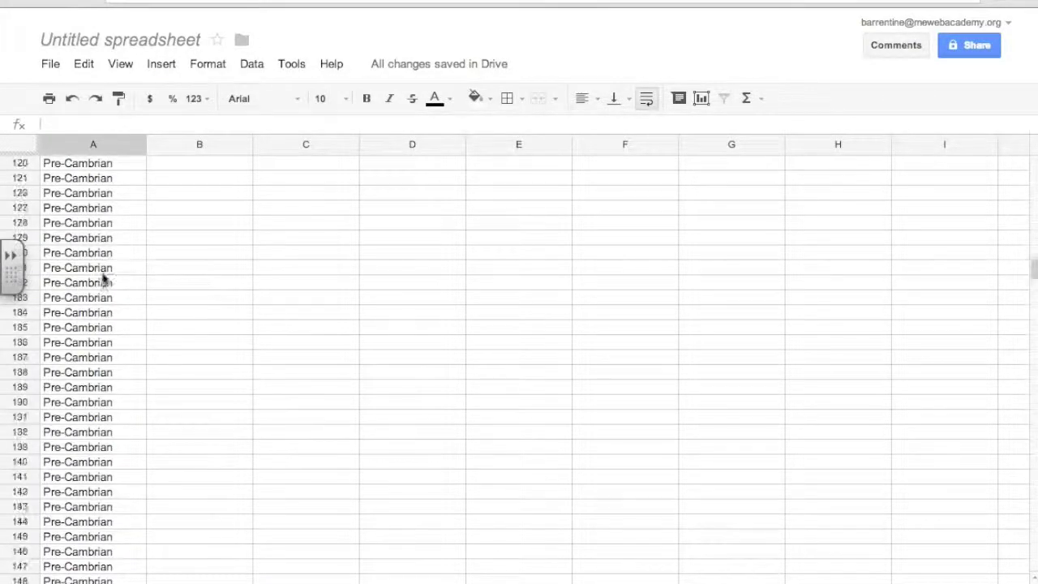
pyautogui.scroll(20, 111, 235)
pyautogui.scroll(-9, 111, 231)
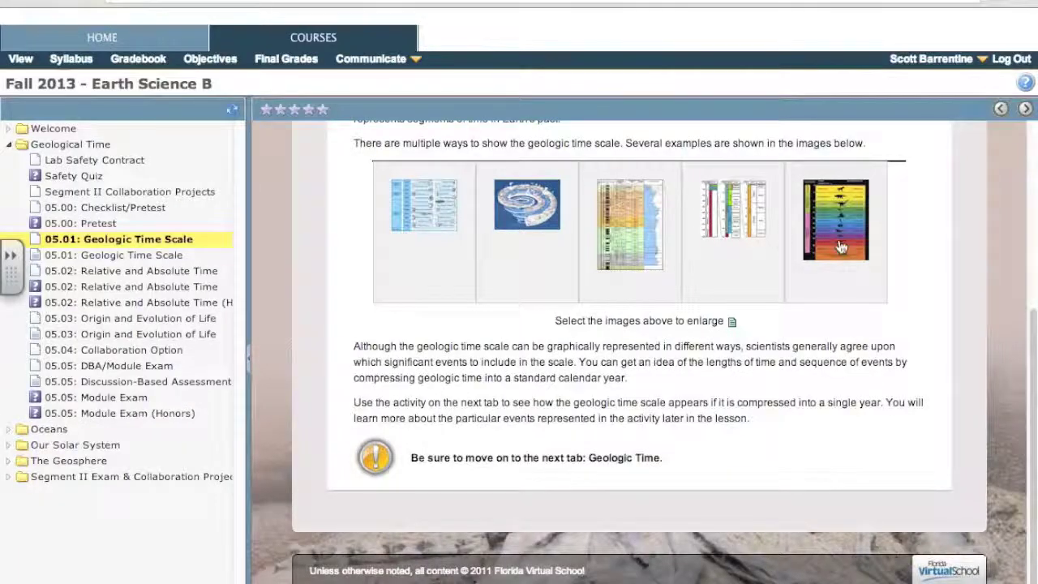
# - Check the enlarged rainbow-coloured period chart in the lesson, close it, and enlarge the fourth time scale image again
pyautogui.click(840, 247)
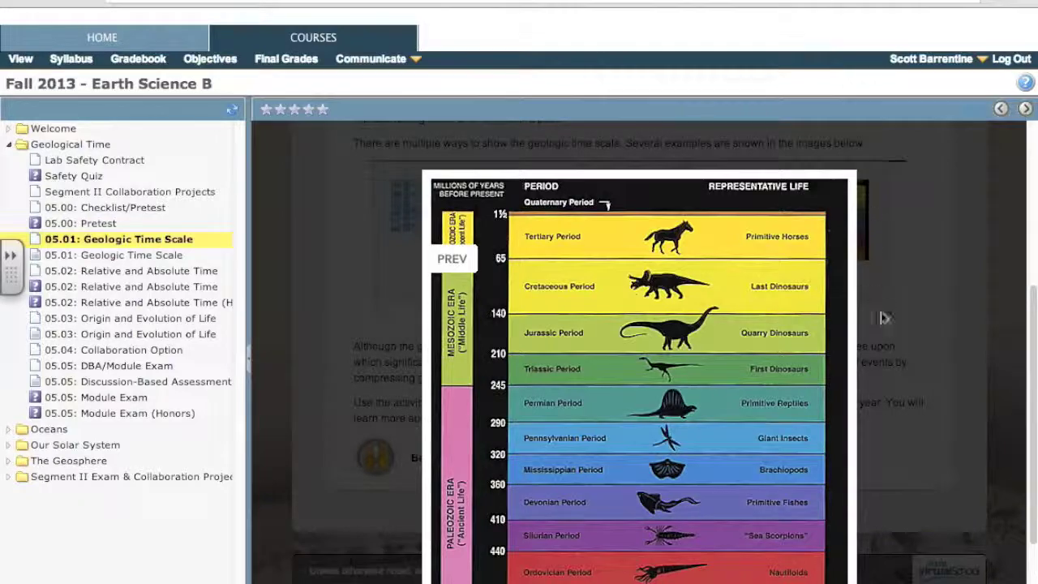
pyautogui.scroll(-5, 855, 225)
pyautogui.click(855, 225)
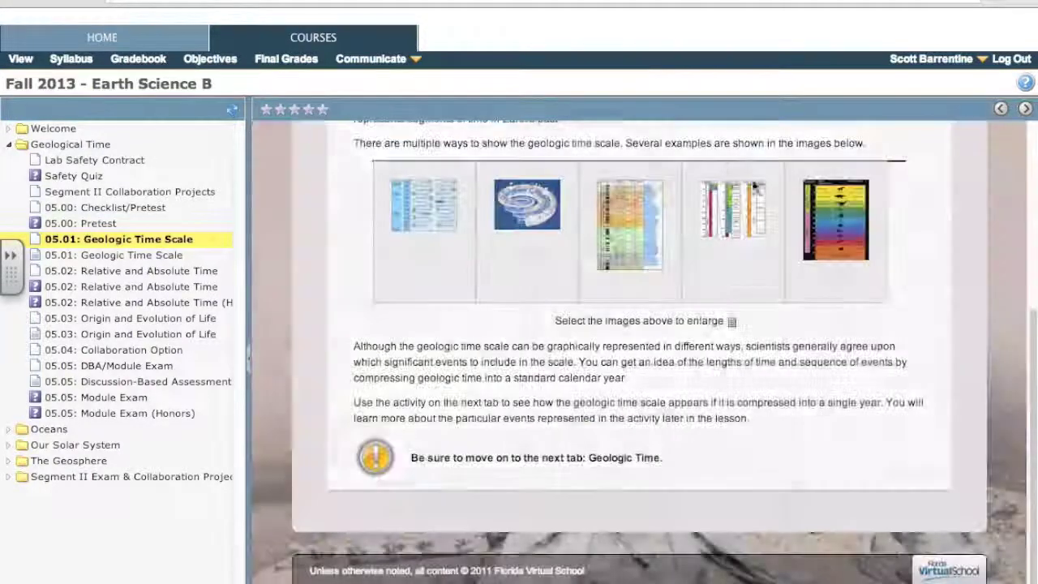
pyautogui.click(730, 211)
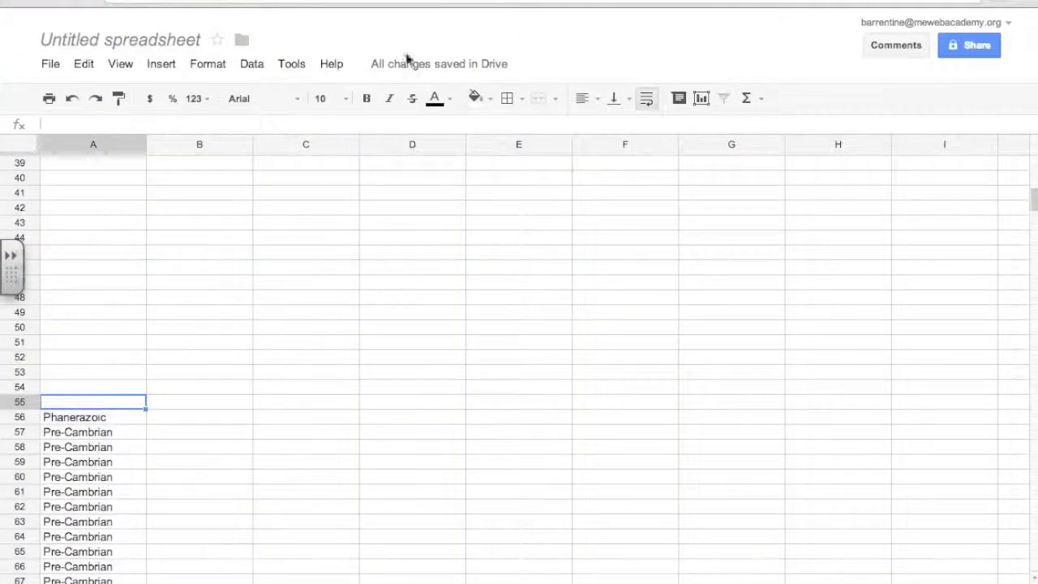
# - Switch to the spreadsheet and replace the text in cell A56 with "Paleozoic era"
pyautogui.click(99, 420)
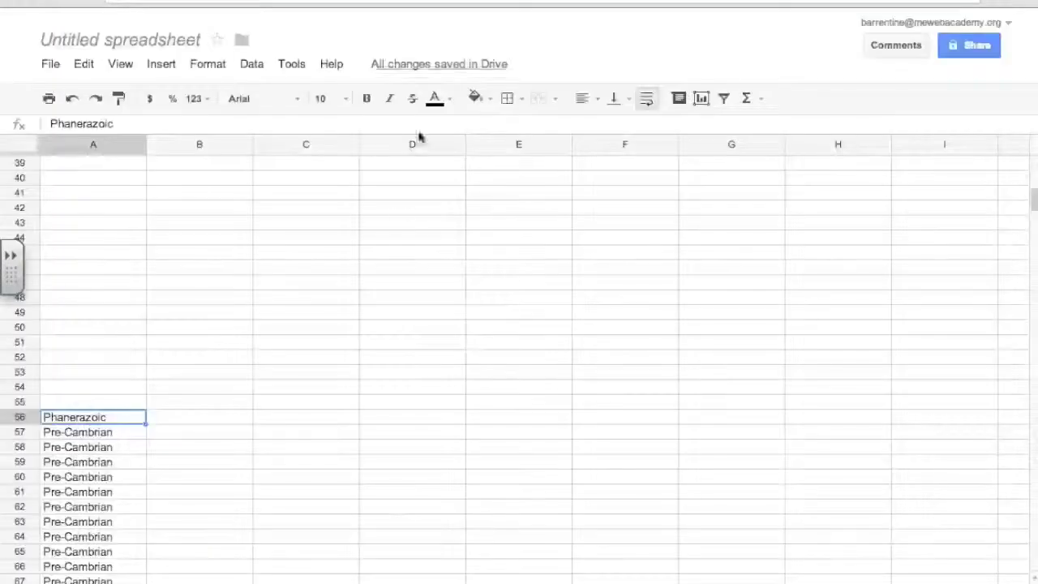
pyautogui.write('Paleoz')
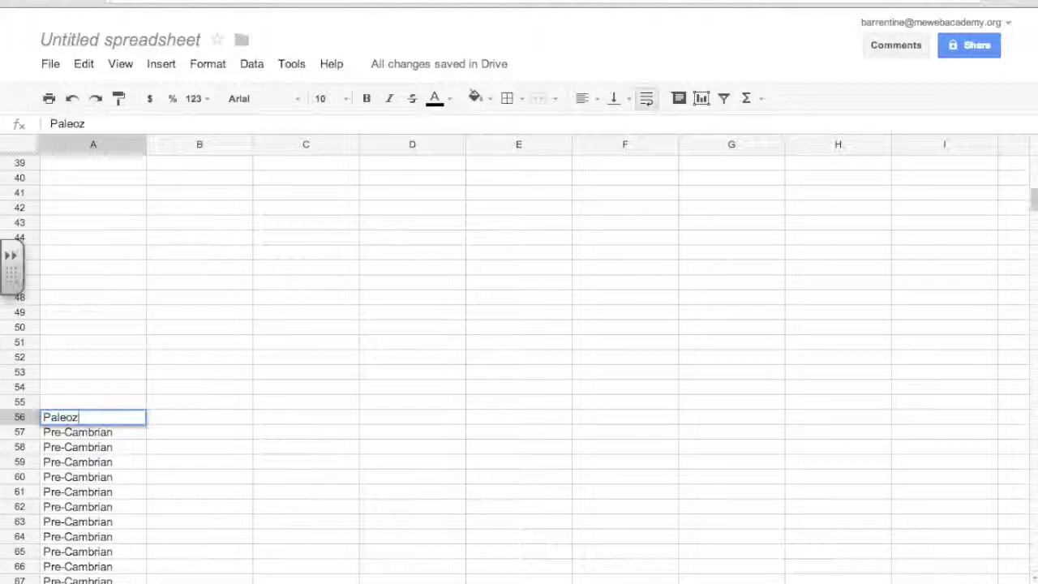
pyautogui.write('ozoic era')
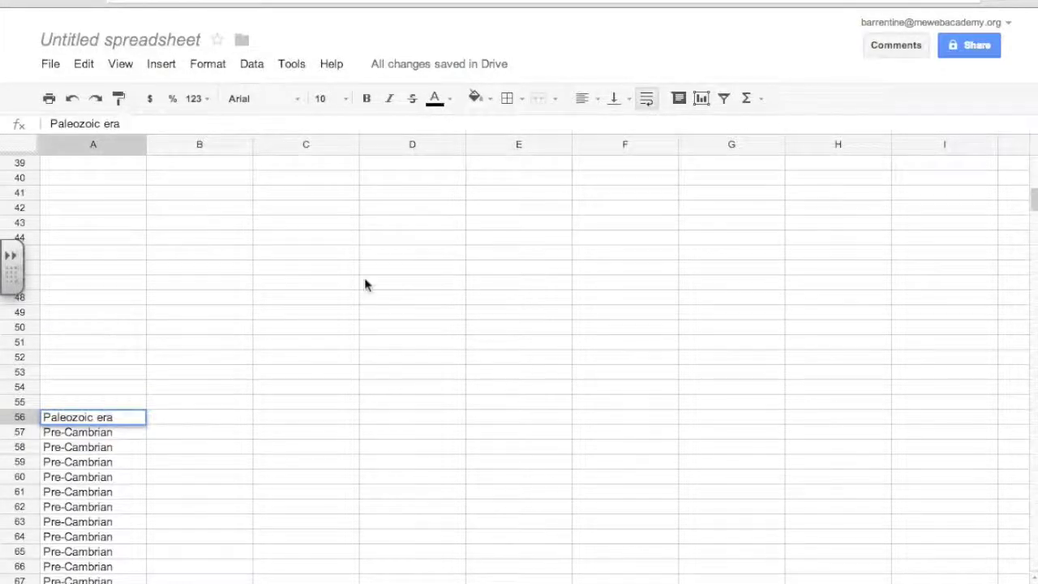
pyautogui.click(127, 389)
# - Fill Paleozoic era upward in column A from A56 to A26
pyautogui.click(132, 413)
pyautogui.moveTo(145, 418); pyautogui.dragTo(128, 369)
pyautogui.scroll(9, 132, 301)
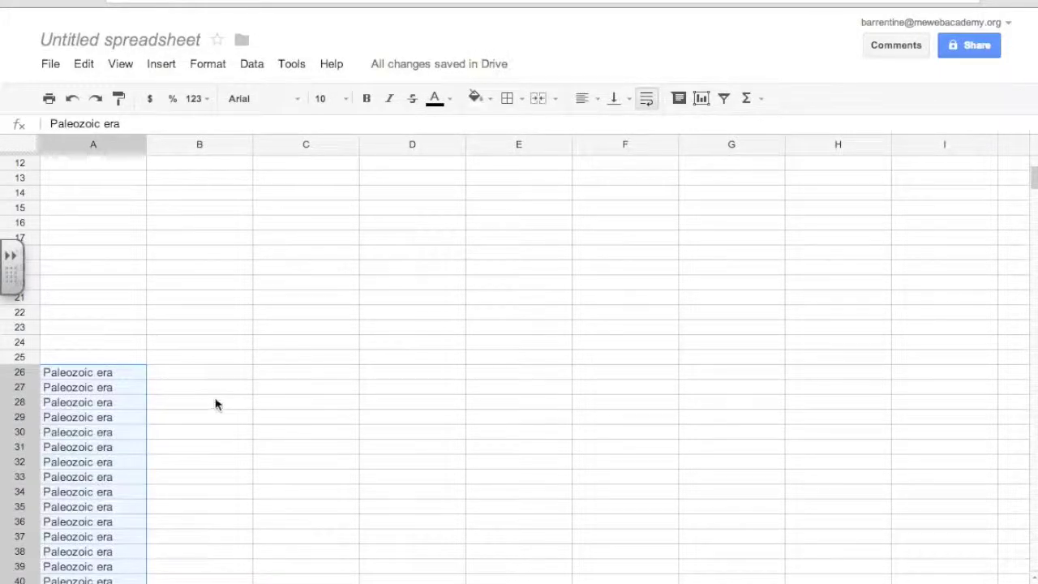
pyautogui.scroll(-2, 216, 403)
pyautogui.click(202, 389)
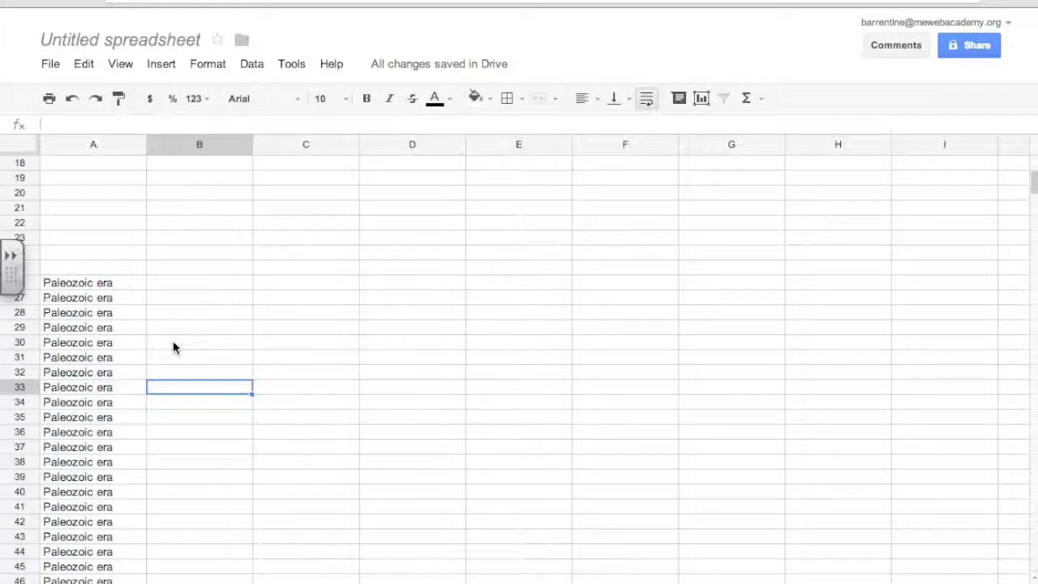
pyautogui.click(208, 328)
pyautogui.click(213, 387)
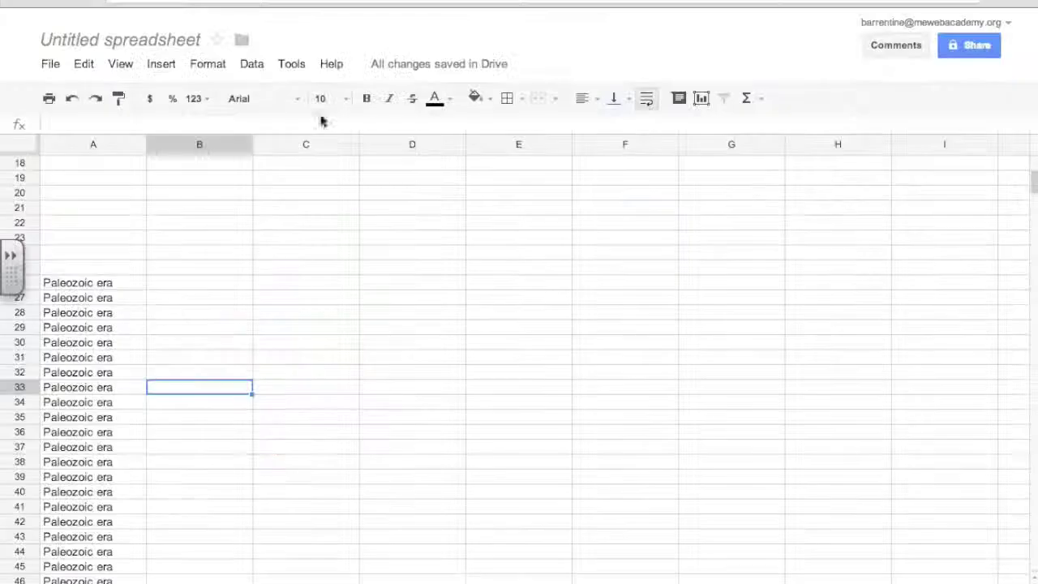
# - Enter "Cambrian" in cell B56 beside the oldest Paleozoic row and fill it upward to B53
pyautogui.scroll(-10, 246, 248)
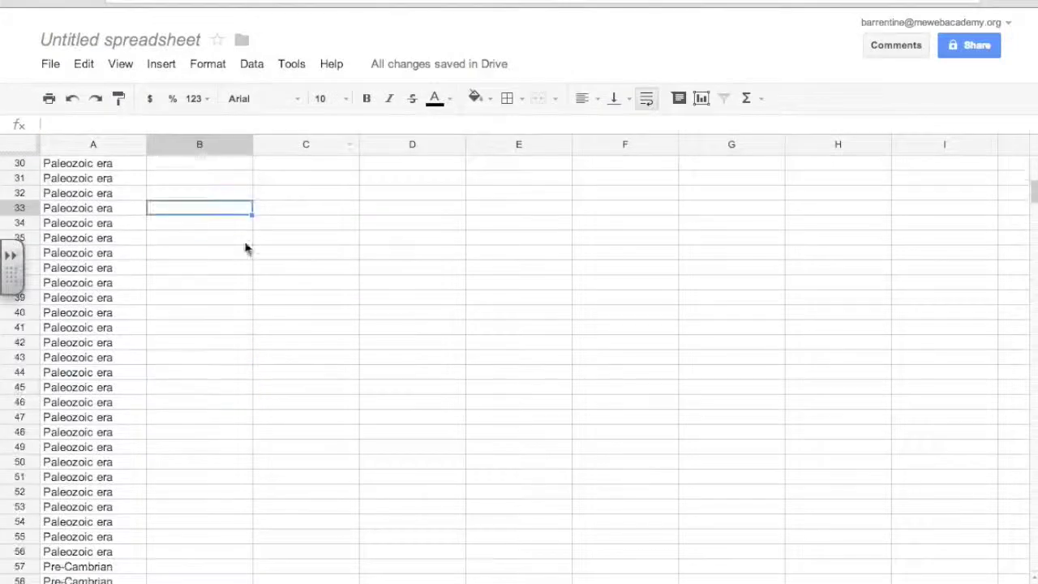
pyautogui.click(190, 329)
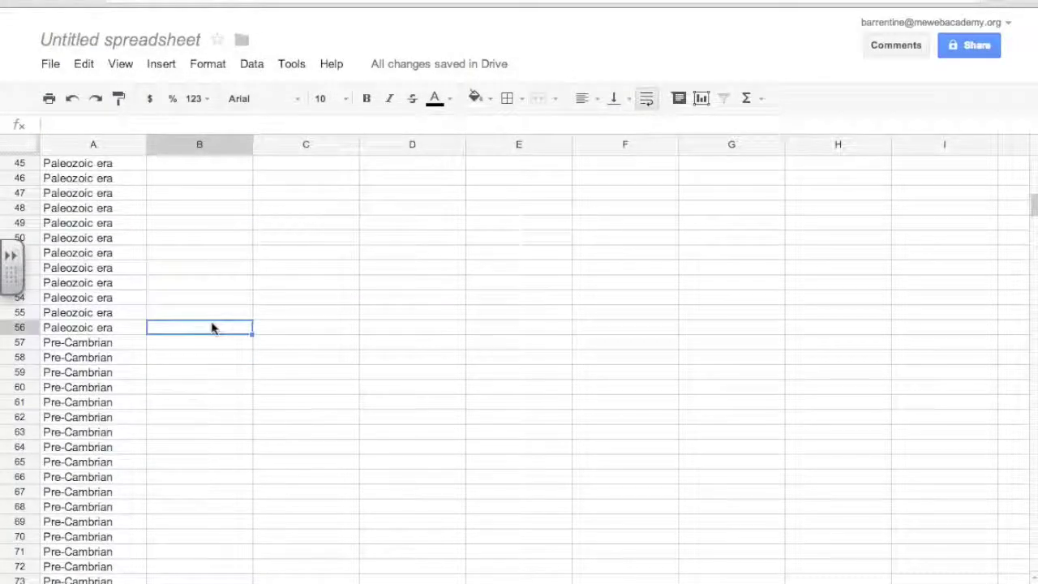
pyautogui.write('Cambrian')
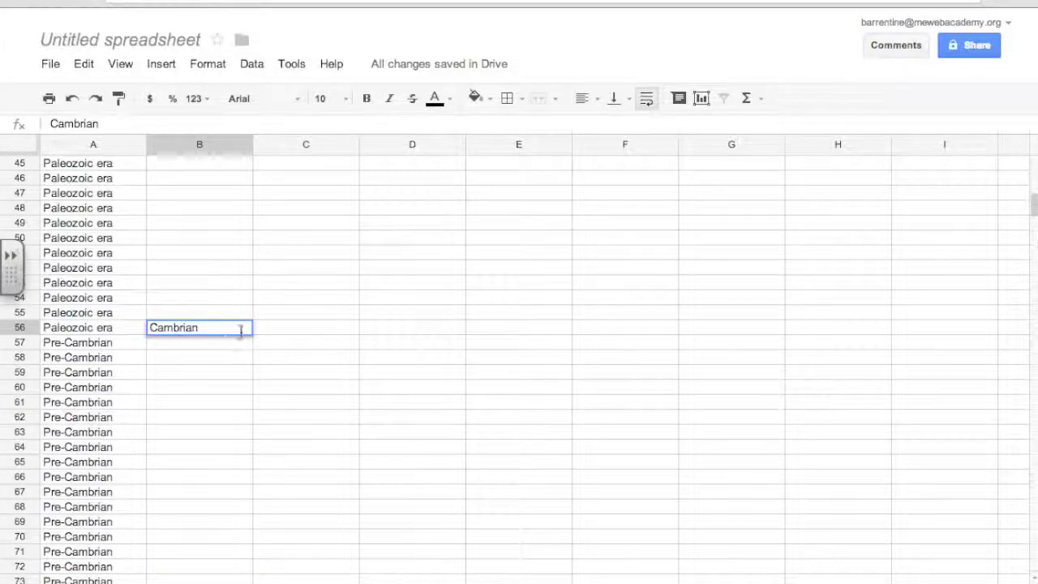
pyautogui.press('Up')
pyautogui.press('Down')
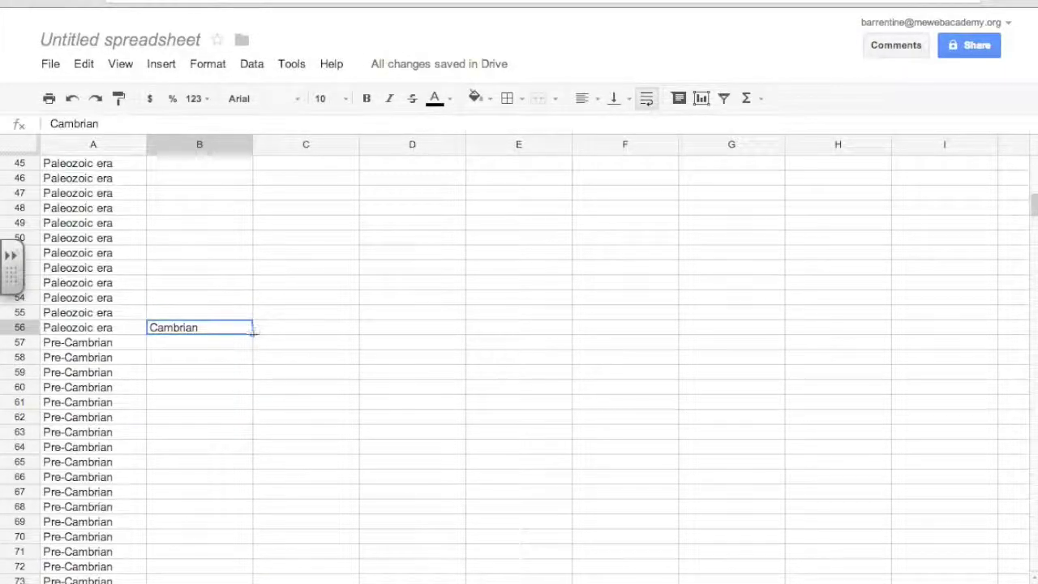
pyautogui.moveTo(247, 297); pyautogui.dragTo(248, 283)
pyautogui.click(306, 283)
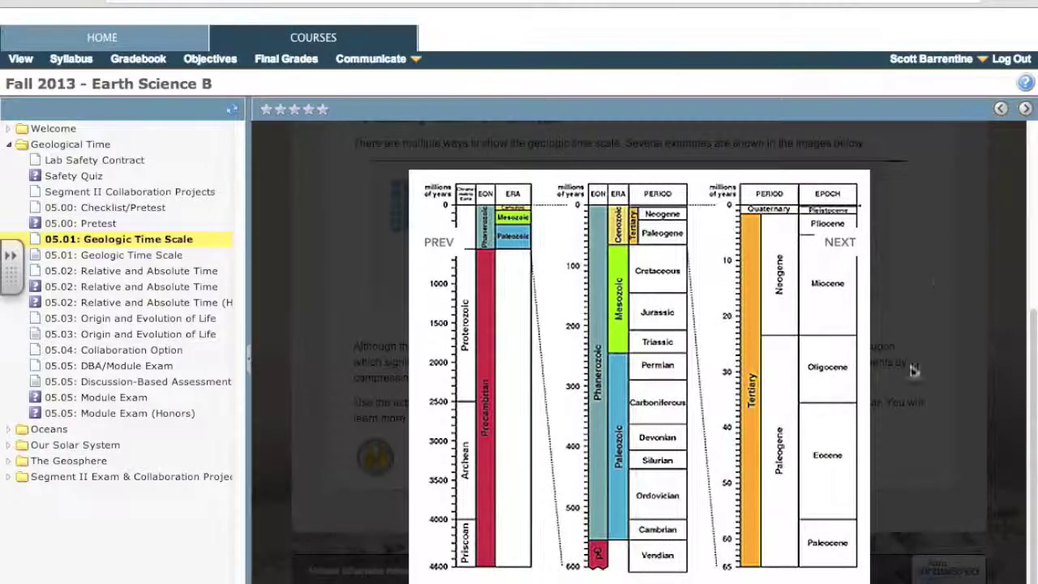
# - Close the enlarged time scale image in the lesson and read the Procedure instructions in the Apply section
pyautogui.click(847, 574)
pyautogui.scroll(4, 503, 239)
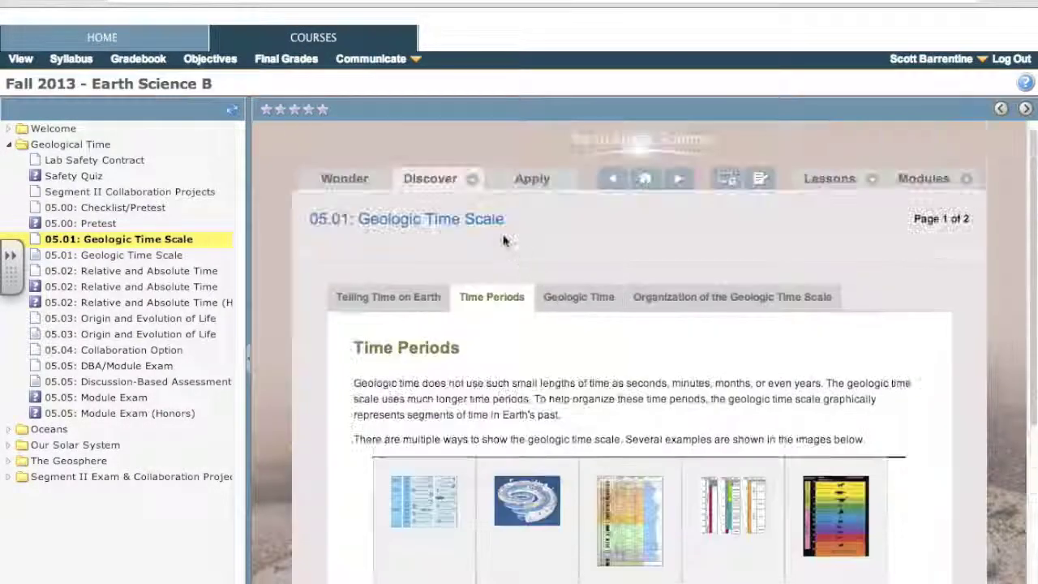
pyautogui.click(529, 177)
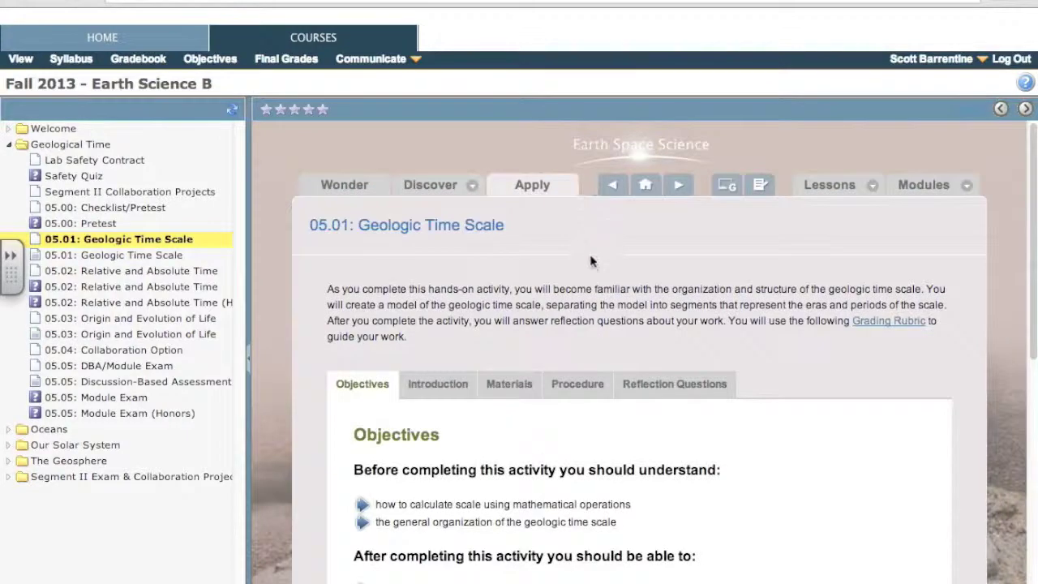
pyautogui.scroll(-3, 590, 260)
pyautogui.click(578, 245)
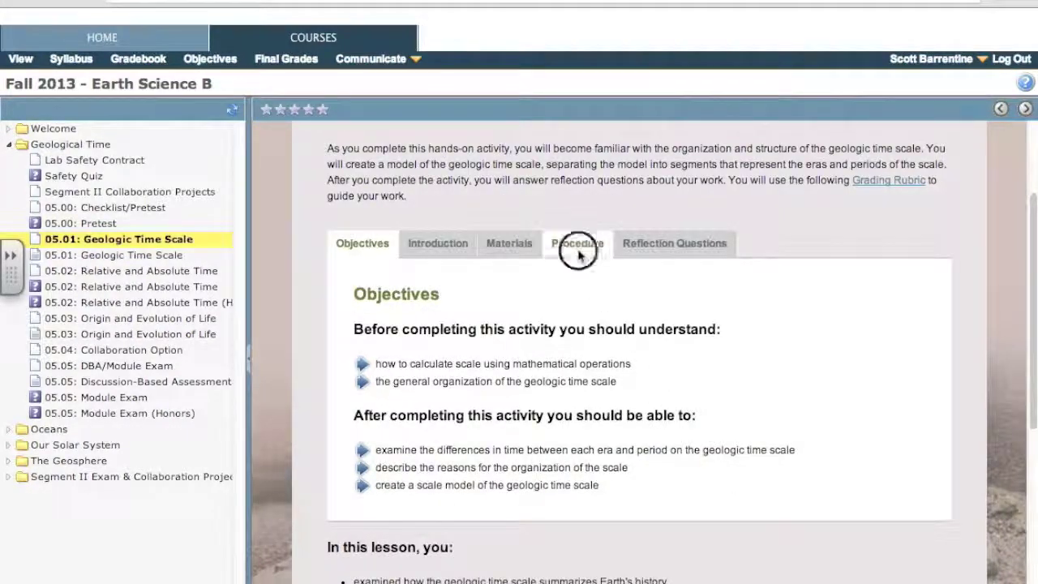
pyautogui.scroll(-2, 570, 387)
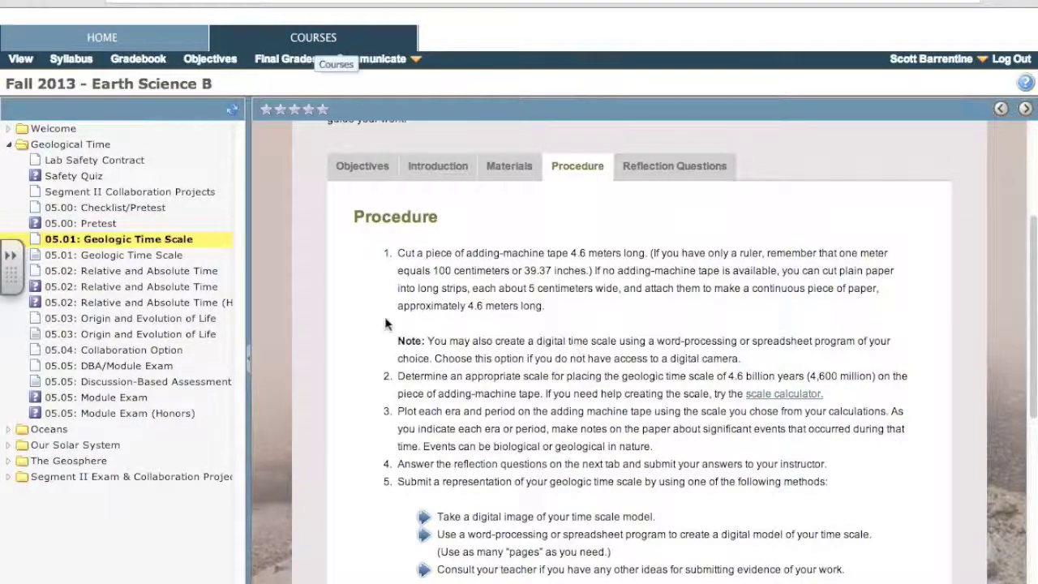
pyautogui.scroll(2, 641, 348)
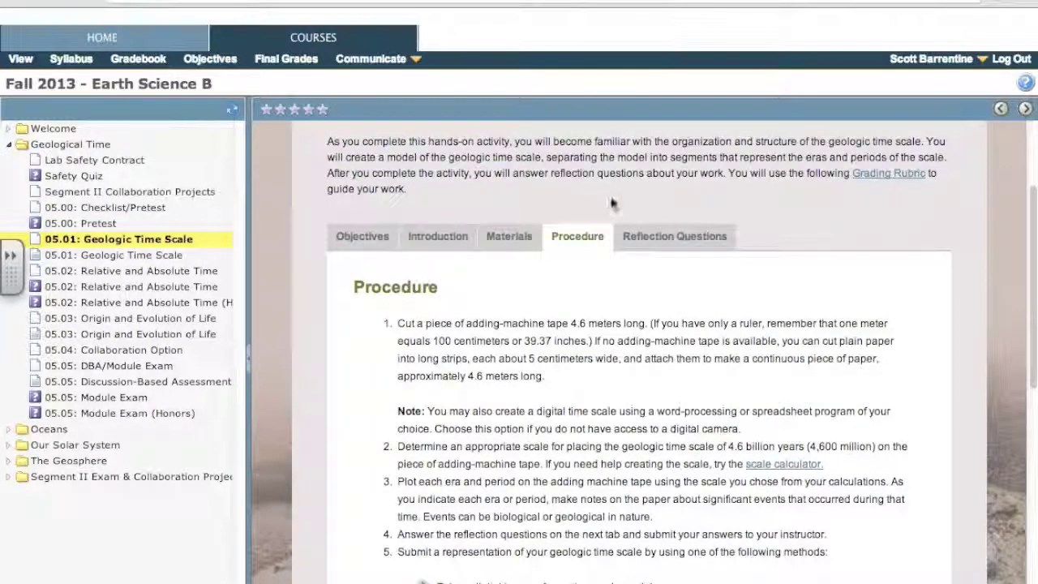
pyautogui.scroll(2, 527, 183)
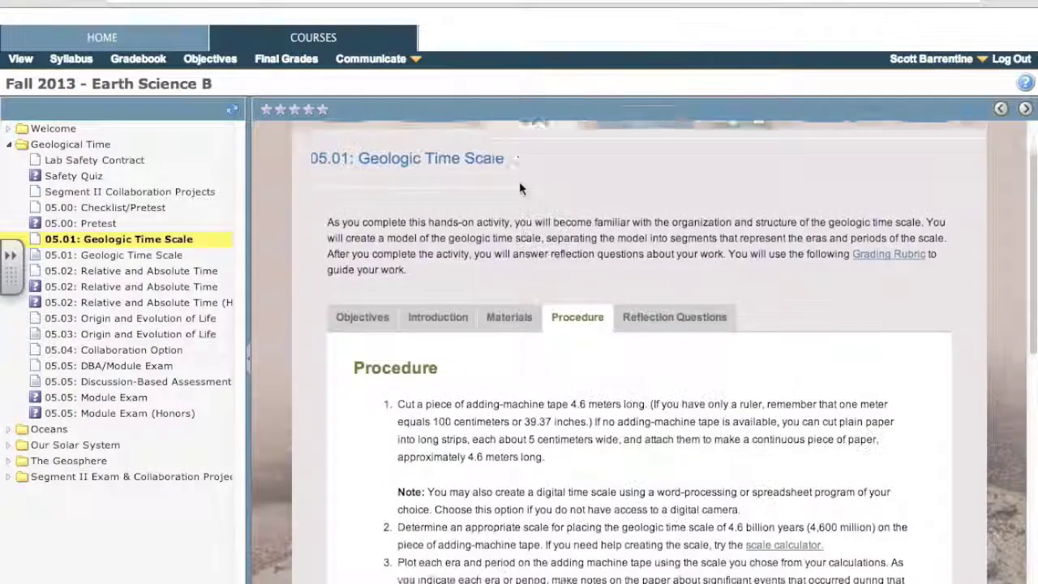
pyautogui.scroll(1, 520, 188)
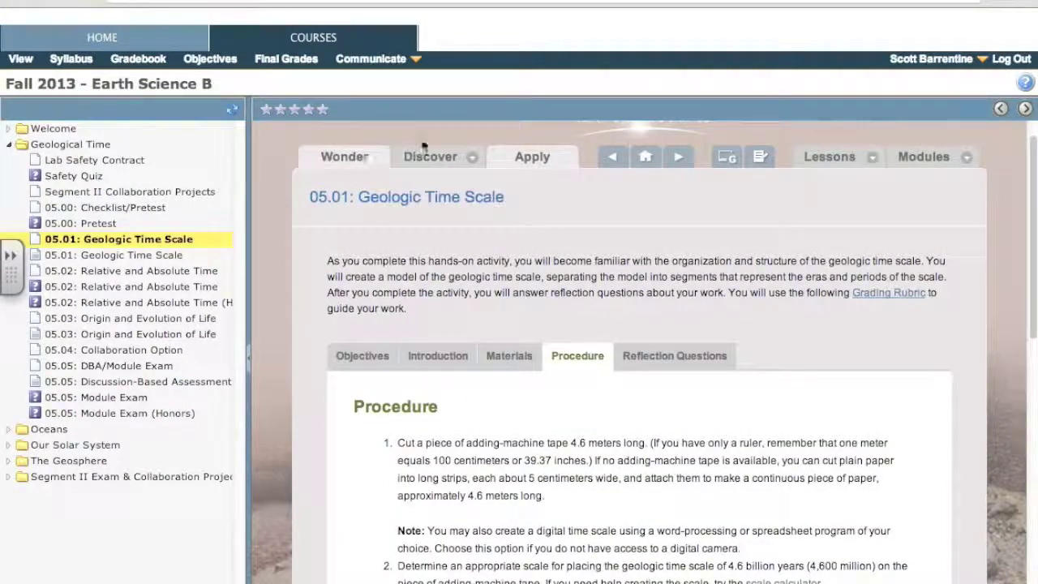
# - Look through the four topics on page one of the lesson's Discover section, from Telling Time on Earth to Organization of the Geologic Time Scale
pyautogui.moveTo(445, 159)
pyautogui.click(423, 180)
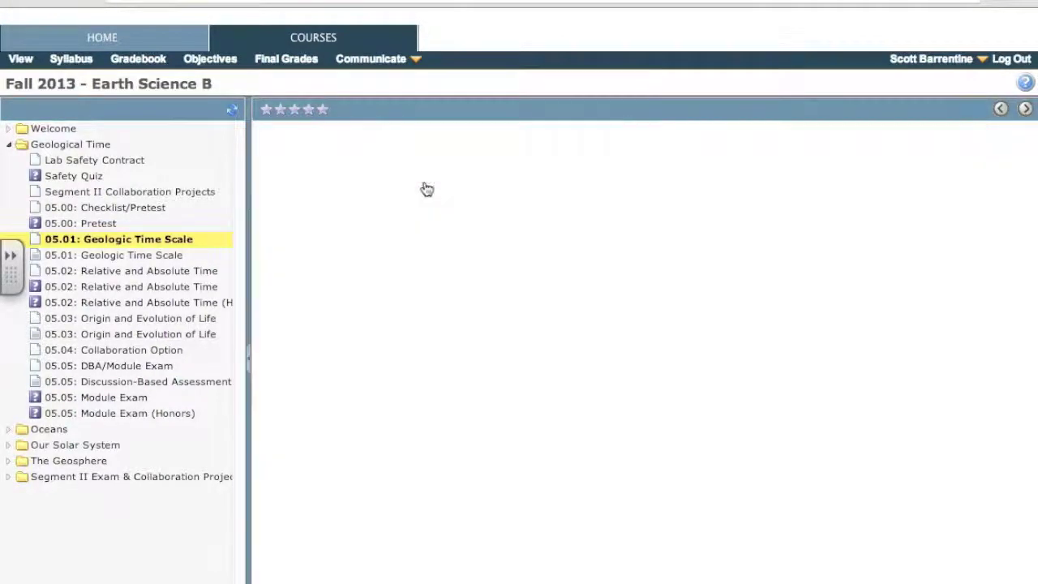
pyautogui.scroll(-3, 496, 310)
pyautogui.scroll(-5, 496, 312)
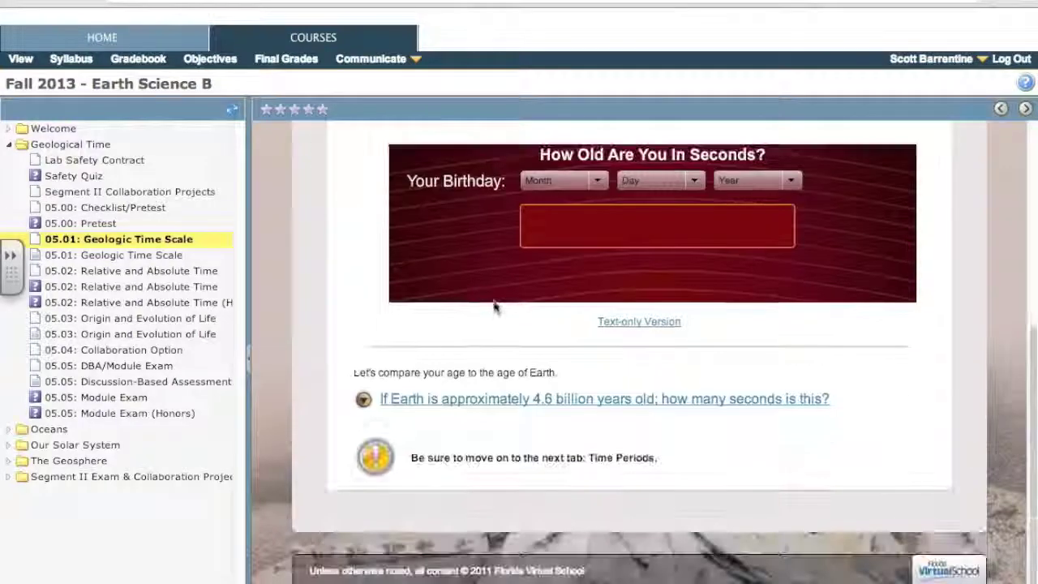
pyautogui.scroll(8, 489, 243)
pyautogui.click(493, 303)
pyautogui.scroll(-8, 549, 323)
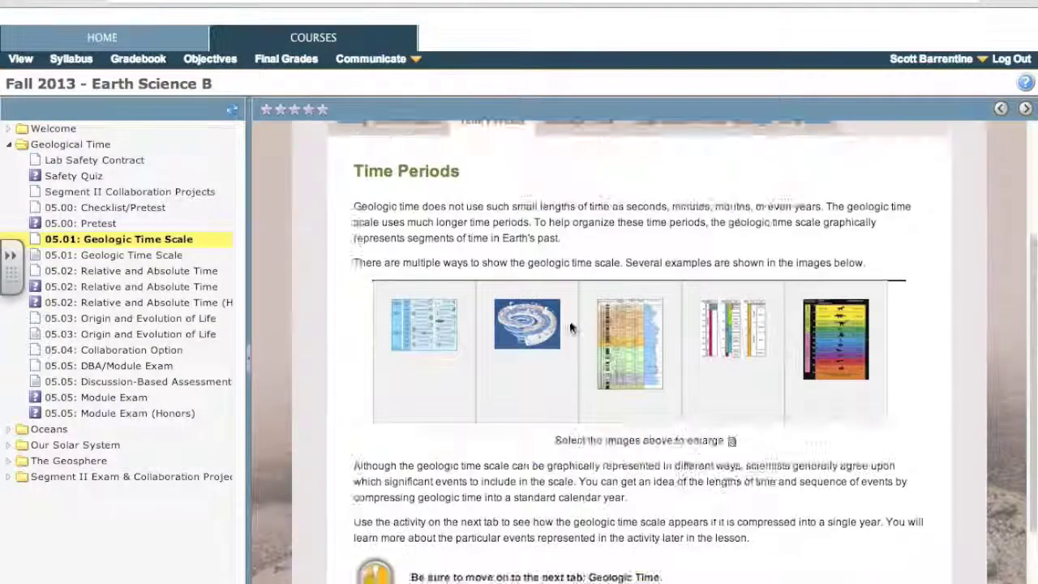
pyautogui.scroll(9, 575, 318)
pyautogui.click(585, 279)
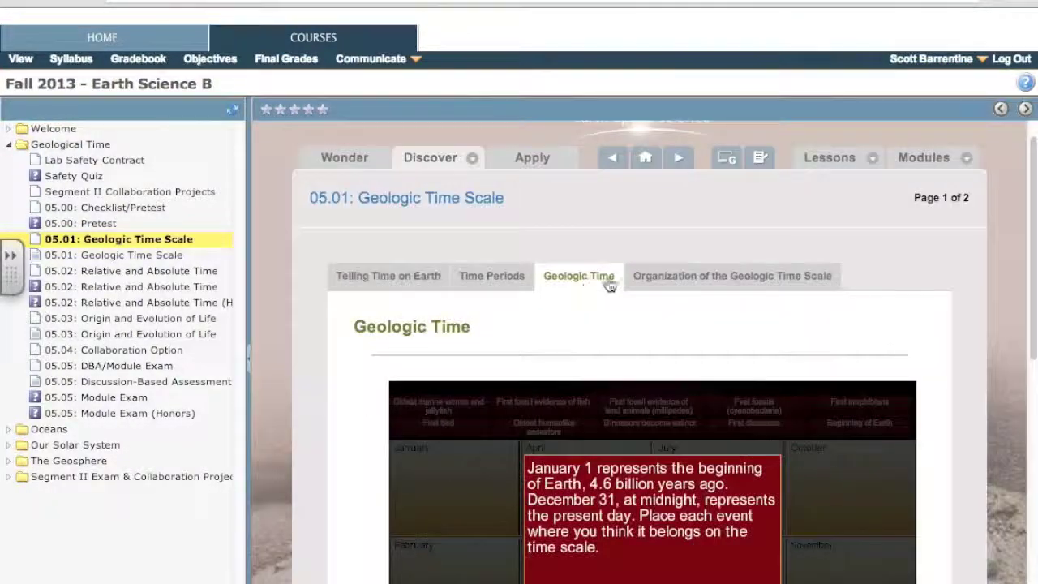
pyautogui.click(640, 279)
# - Go to page two of the Discover section and open the Cambrian step in the Significant Events chart
pyautogui.click(472, 157)
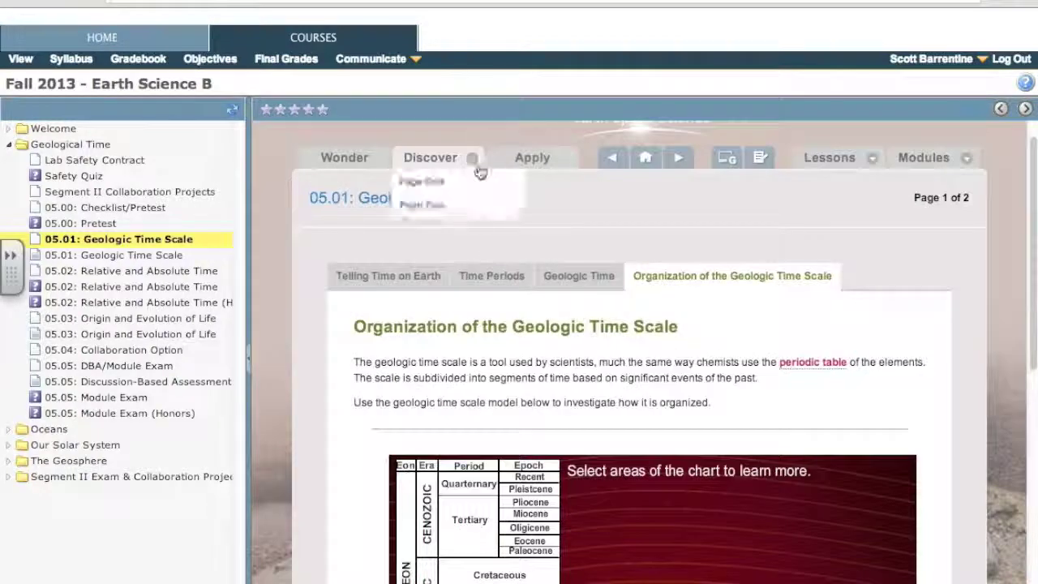
pyautogui.click(446, 204)
pyautogui.scroll(-5, 524, 280)
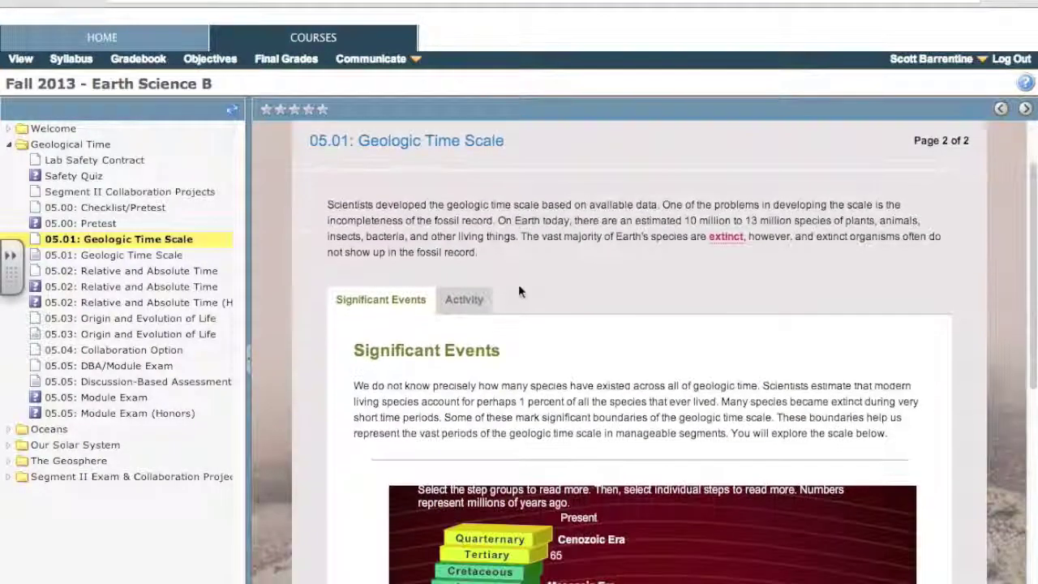
pyautogui.scroll(2, 451, 170)
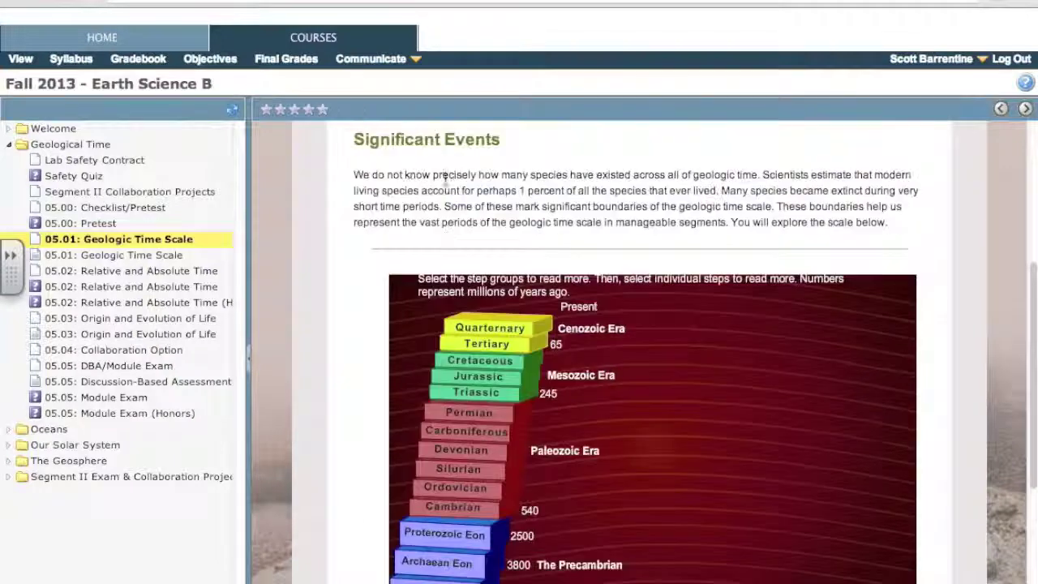
pyautogui.scroll(-1, 463, 167)
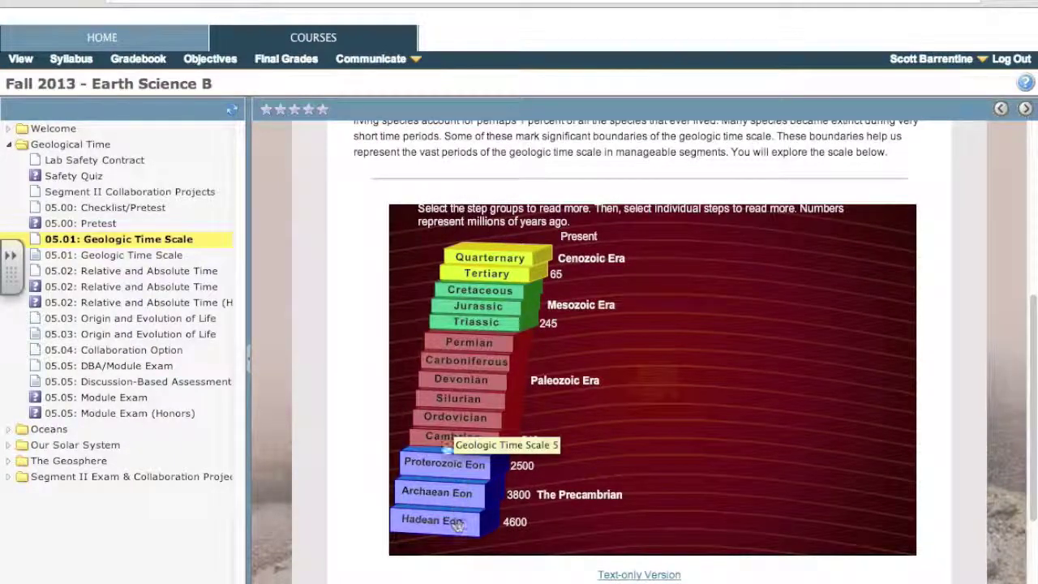
pyautogui.click(450, 436)
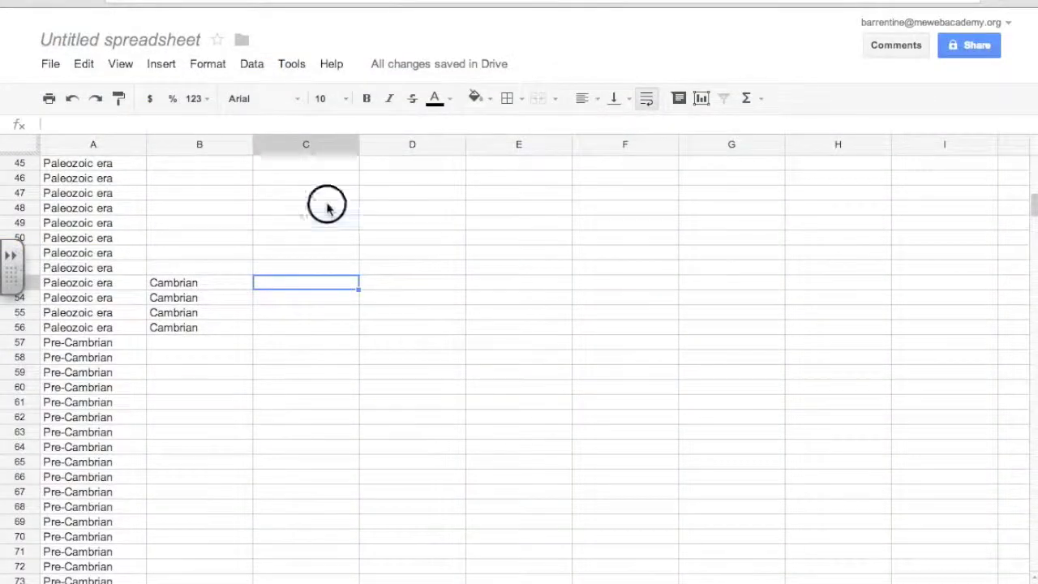
# - Enter the note "Hard shells preserved in the fossil record" in cell C33 of the spreadsheet
pyautogui.moveTo(324, 203)
pyautogui.mouseDown()
pyautogui.moveTo(325, 174)
pyautogui.moveTo(329, 189)
pyautogui.mouseUp()
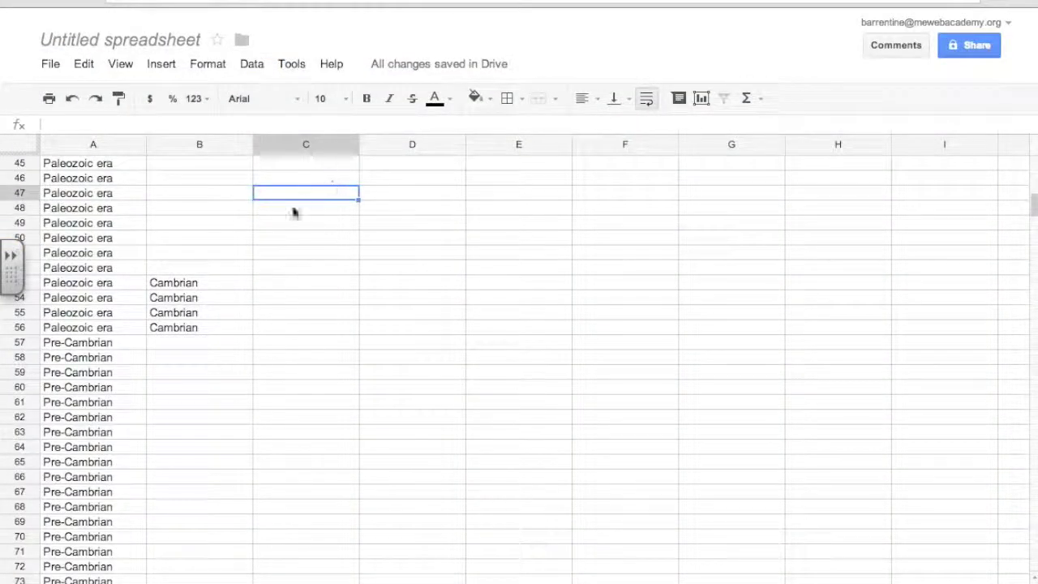
pyautogui.scroll(9, 323, 194)
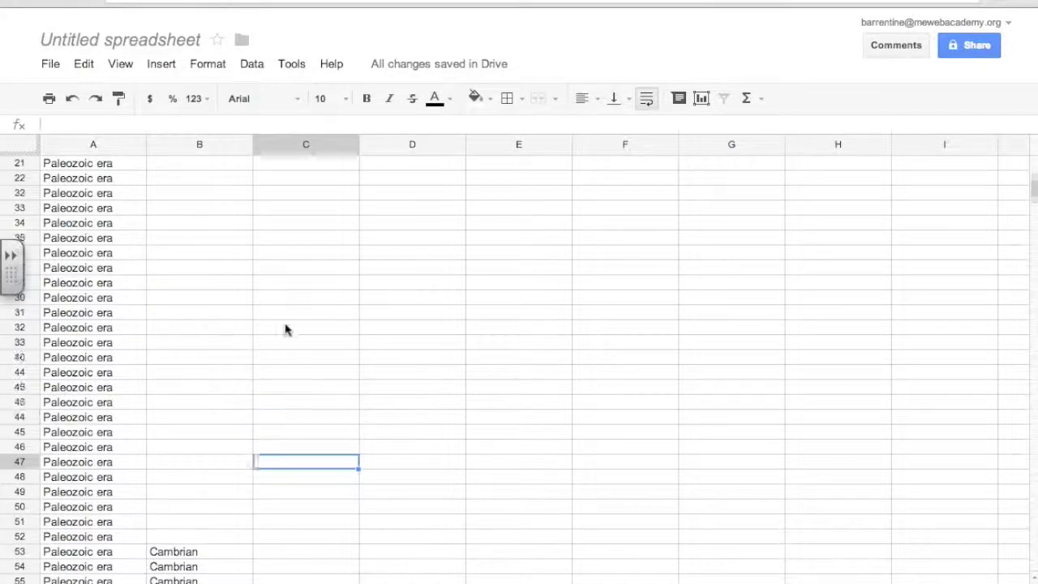
pyautogui.scroll(-2, 311, 329)
pyautogui.click(308, 310)
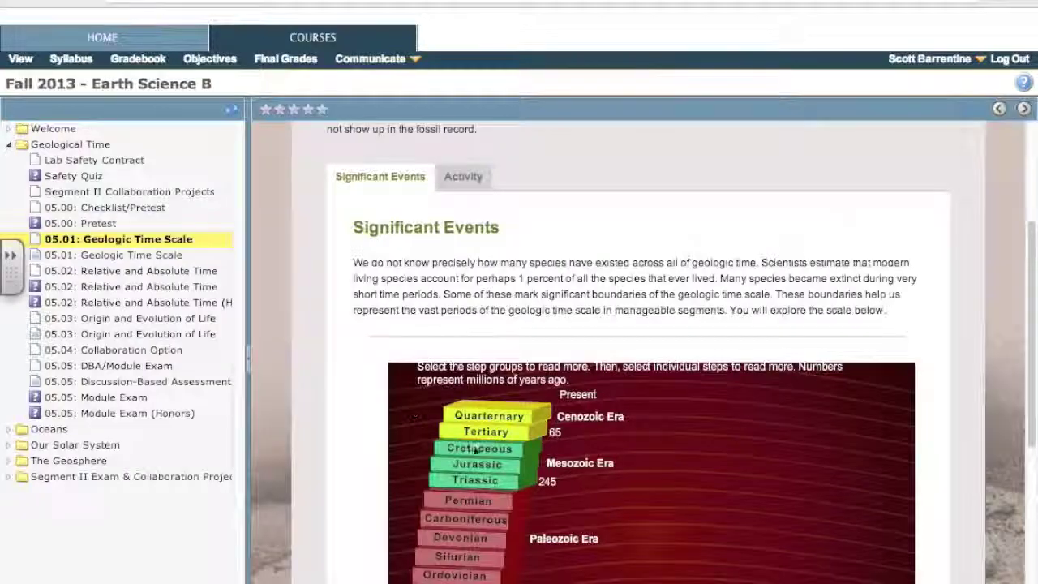
# - Examine the Paleozoic periods in the lesson's Significant Events chart
pyautogui.scroll(-3, 476, 448)
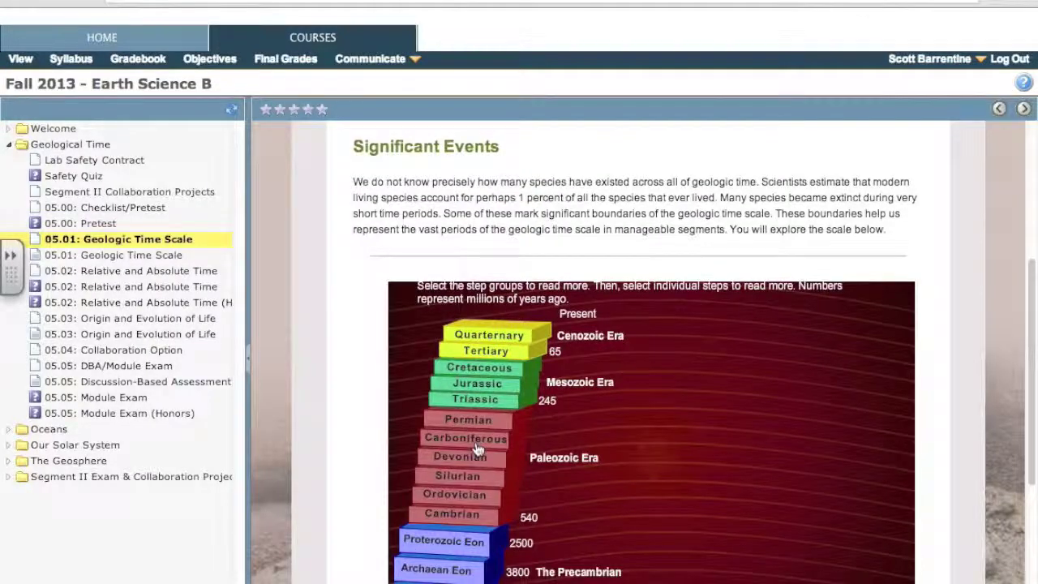
pyautogui.click(472, 435)
pyautogui.click(501, 389)
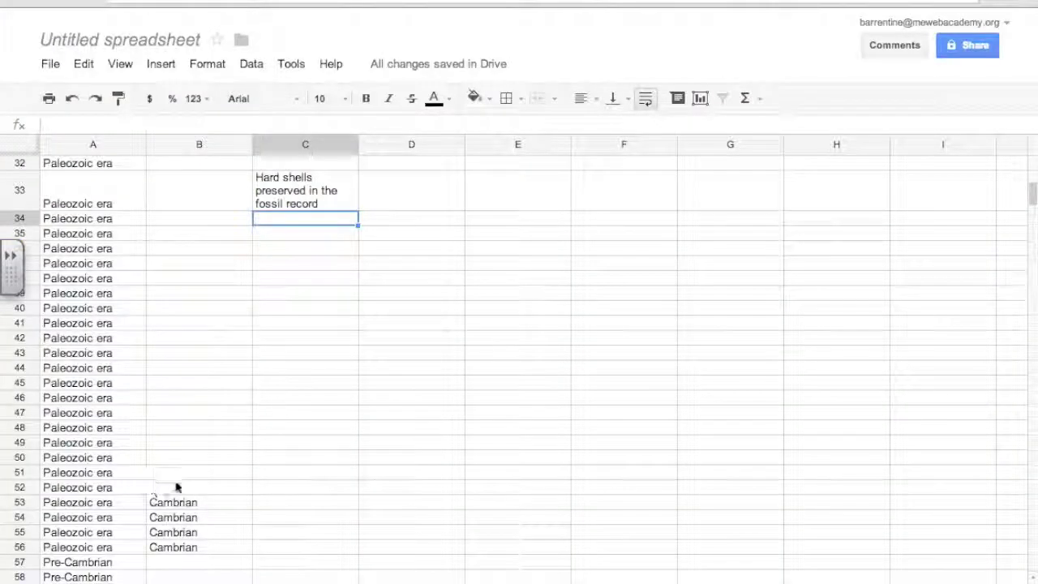
# - Select cell B52, find the Wikipedia article on the Ordovician in a new browser tab, and copy its title
pyautogui.click(177, 487)
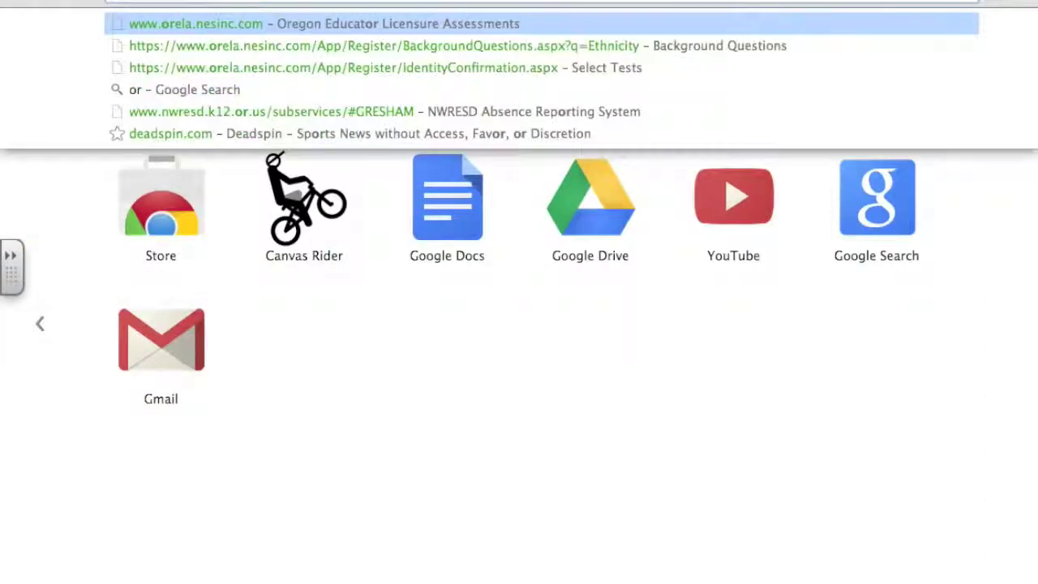
pyautogui.write('v')
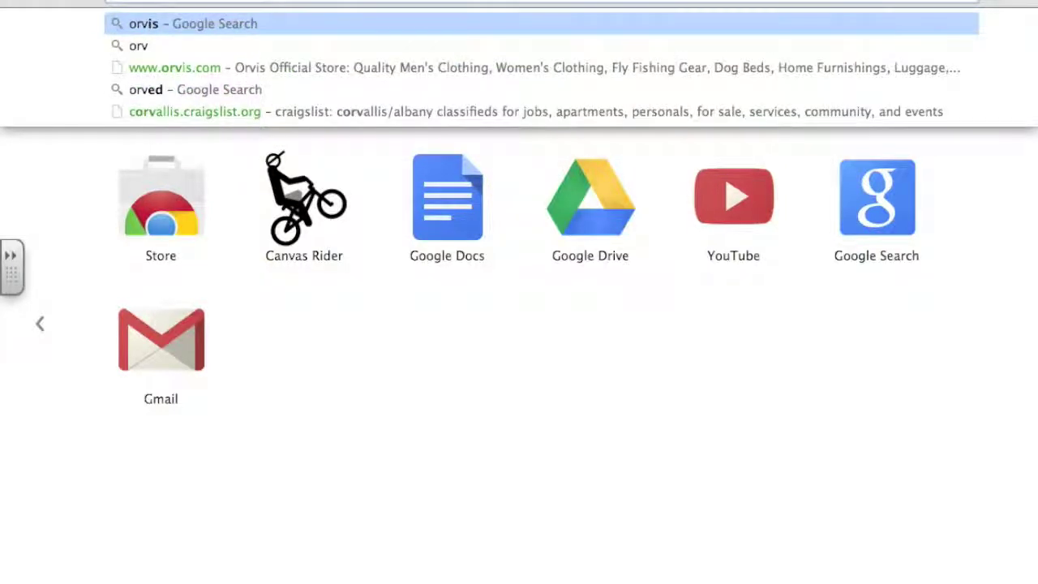
pyautogui.write('a')
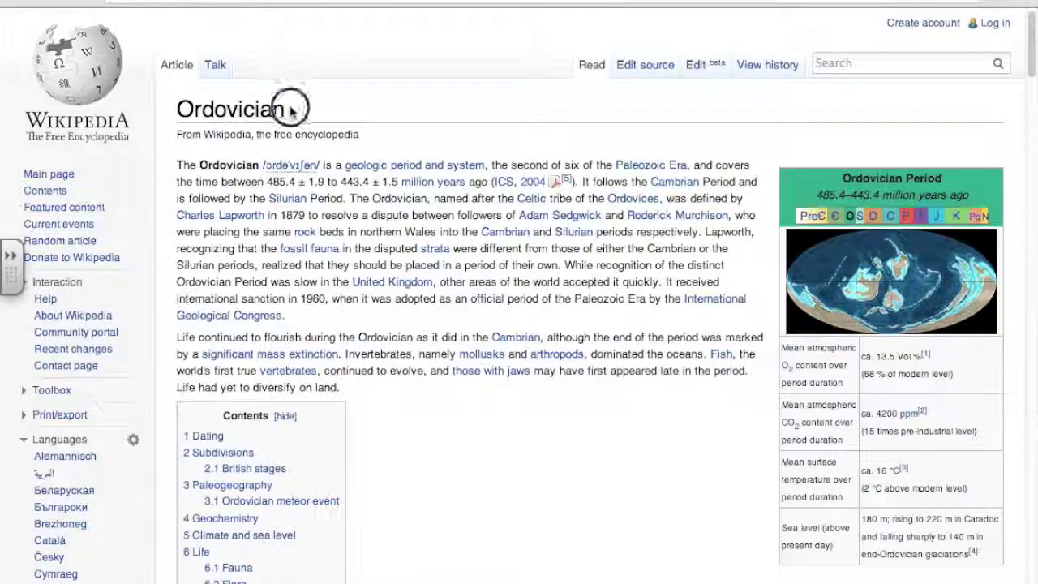
pyautogui.moveTo(294, 105); pyautogui.dragTo(174, 107)
pyautogui.rightClick(197, 109)
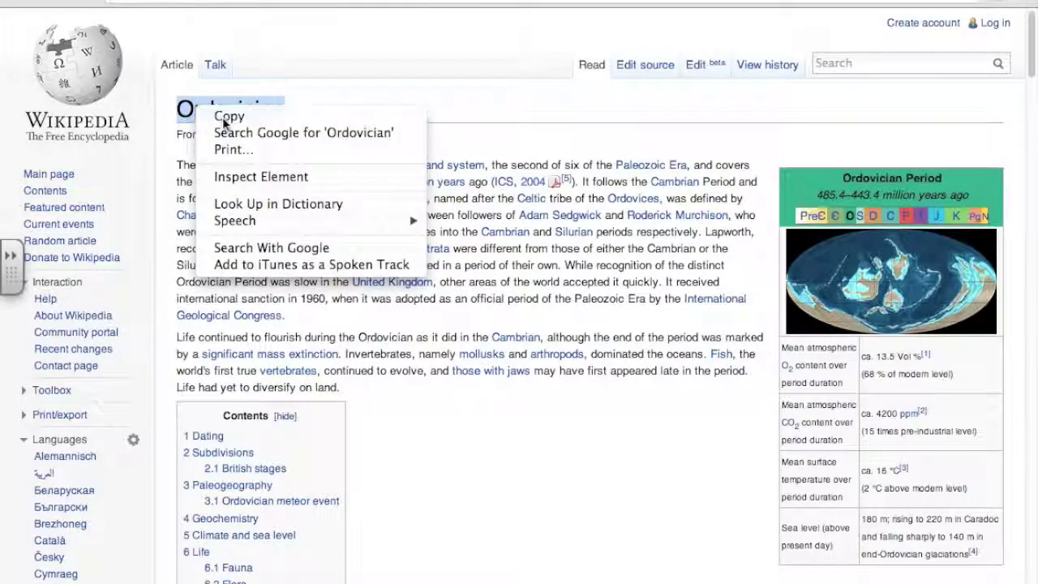
pyautogui.click(229, 116)
# - Switch to the spreadsheet, paste "Ordovician" into cell B52 and fill it upward to B49
pyautogui.hotkey('ctrl', 'Tab')
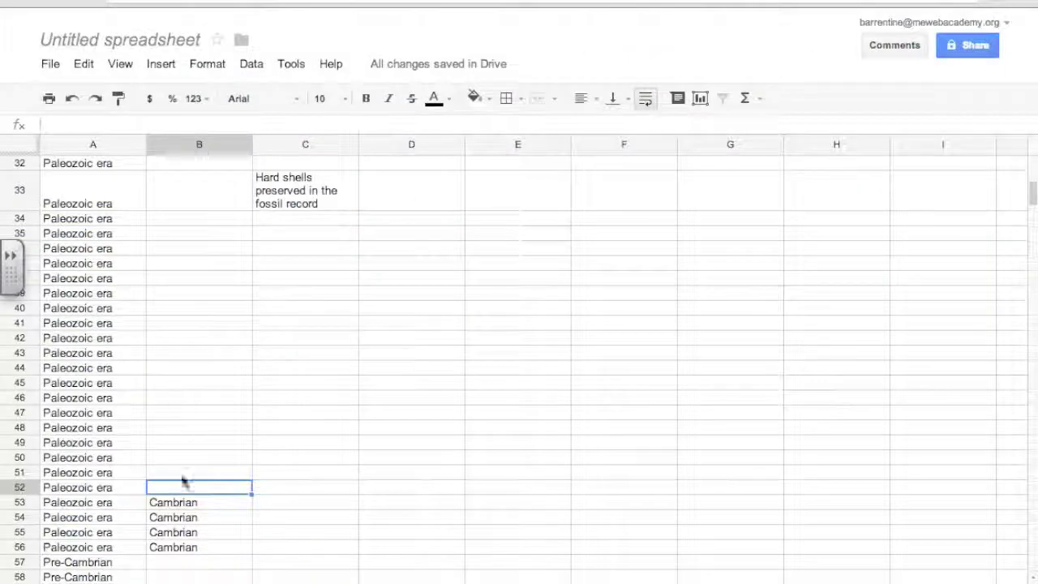
pyautogui.rightClick(188, 485)
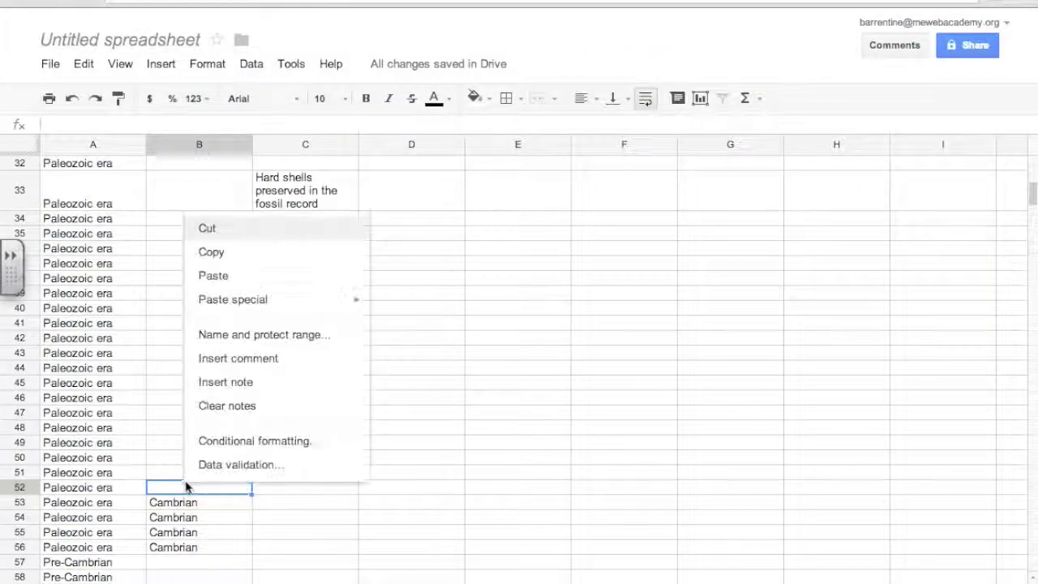
pyautogui.click(220, 275)
pyautogui.moveTo(253, 494); pyautogui.dragTo(247, 438)
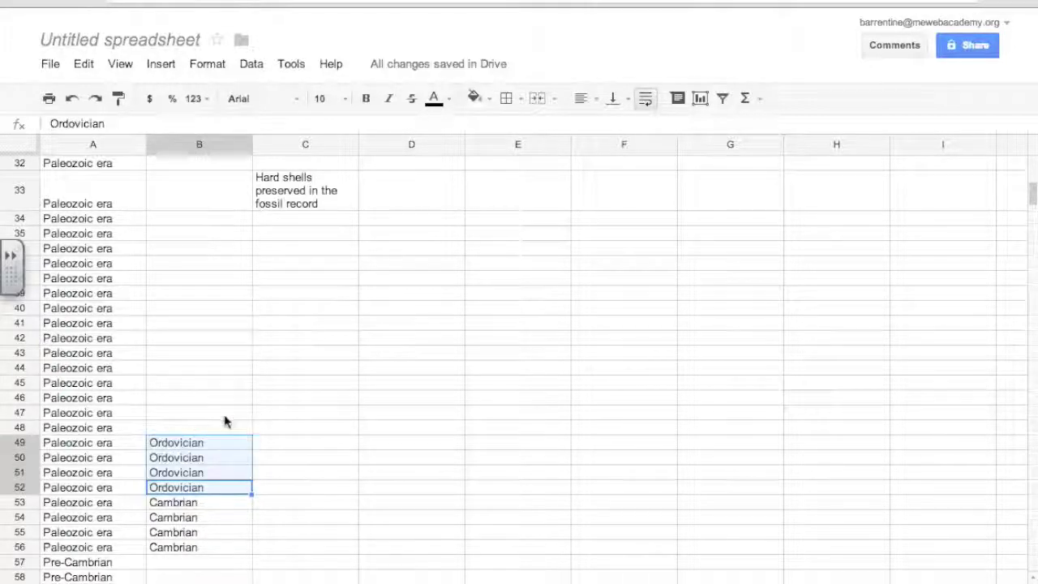
pyautogui.click(229, 415)
pyautogui.click(206, 428)
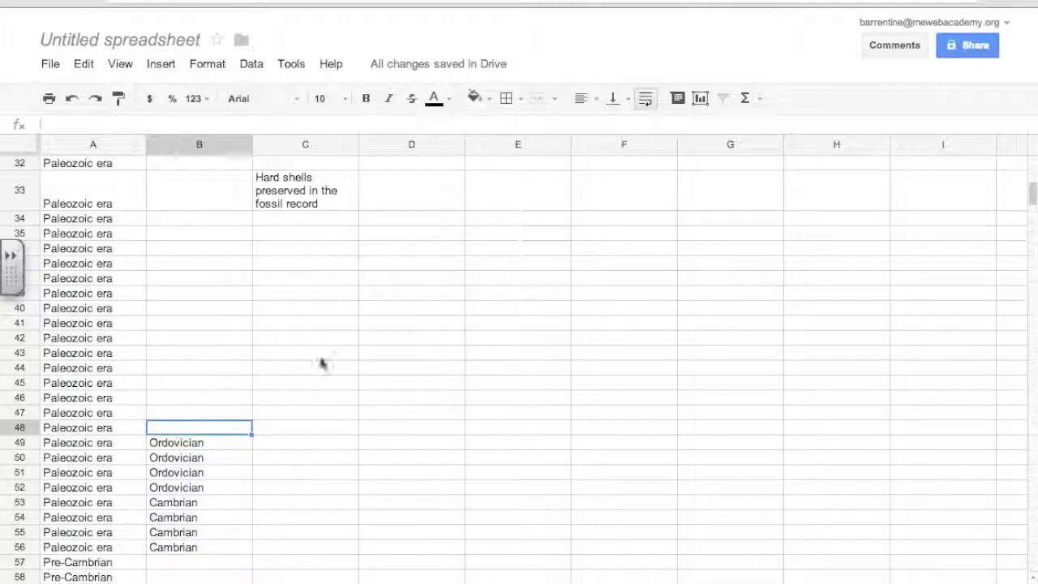
# - Review the sheet from the scale note down through the Pre-Cambrian rows, and switch back to the Wikipedia Ordovician article
pyautogui.scroll(-3, 319, 362)
pyautogui.scroll(13, 275, 291)
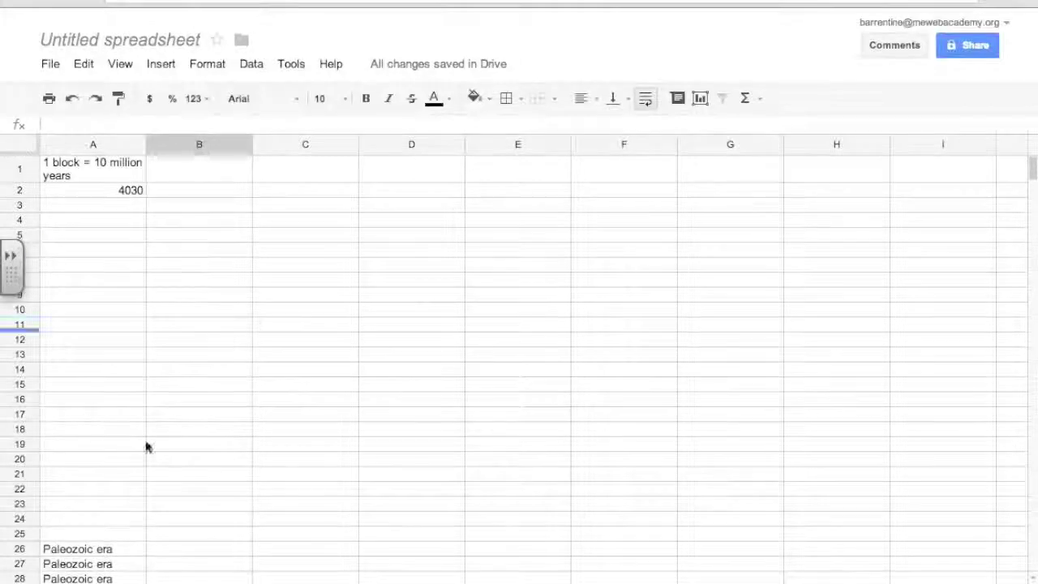
pyautogui.scroll(-20, 194, 338)
pyautogui.scroll(-20, 186, 340)
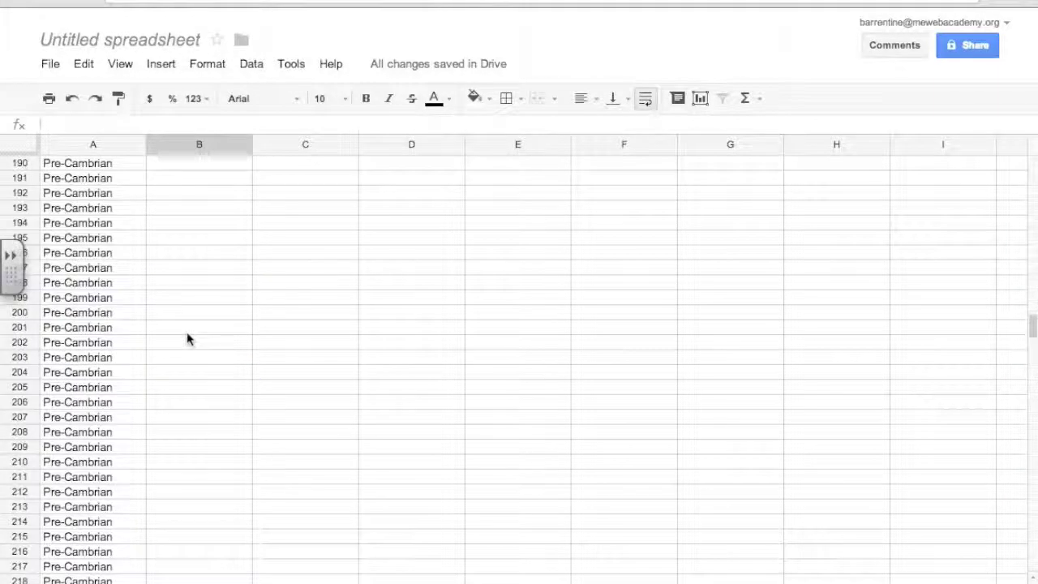
pyautogui.scroll(20, 187, 332)
pyautogui.scroll(20, 188, 324)
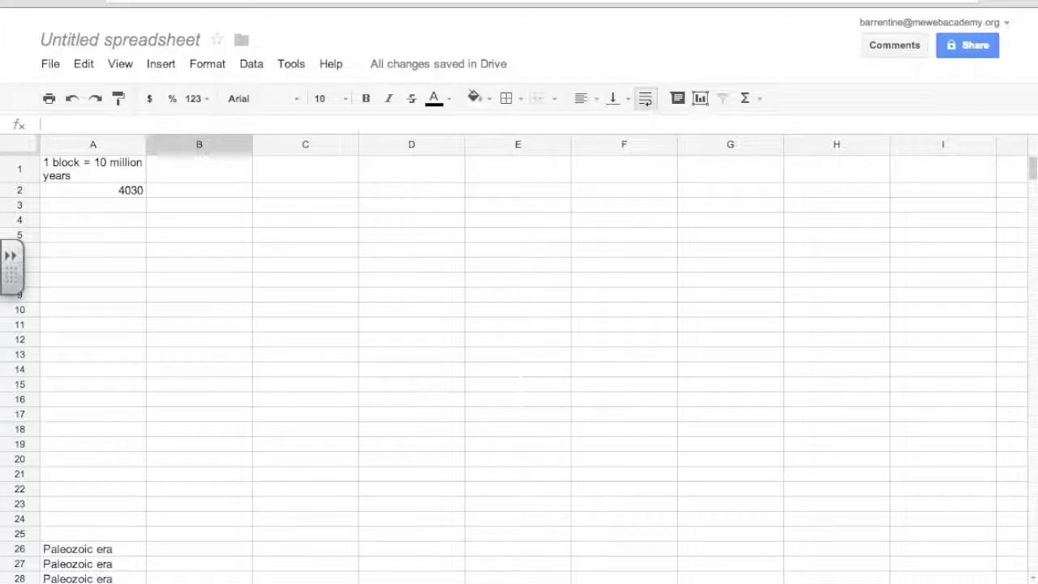
pyautogui.hotkey('ctrl', 'Tab')
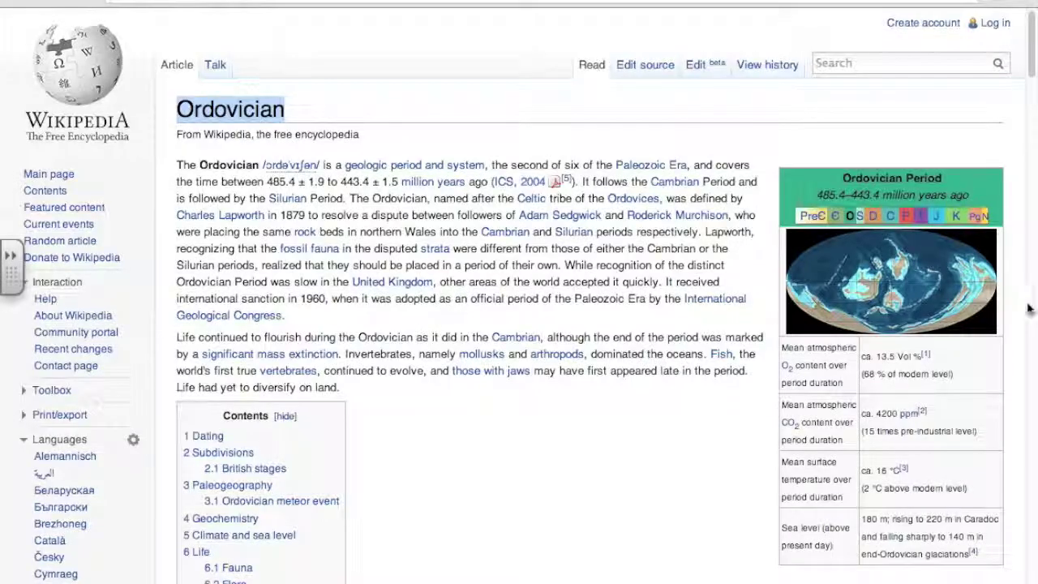